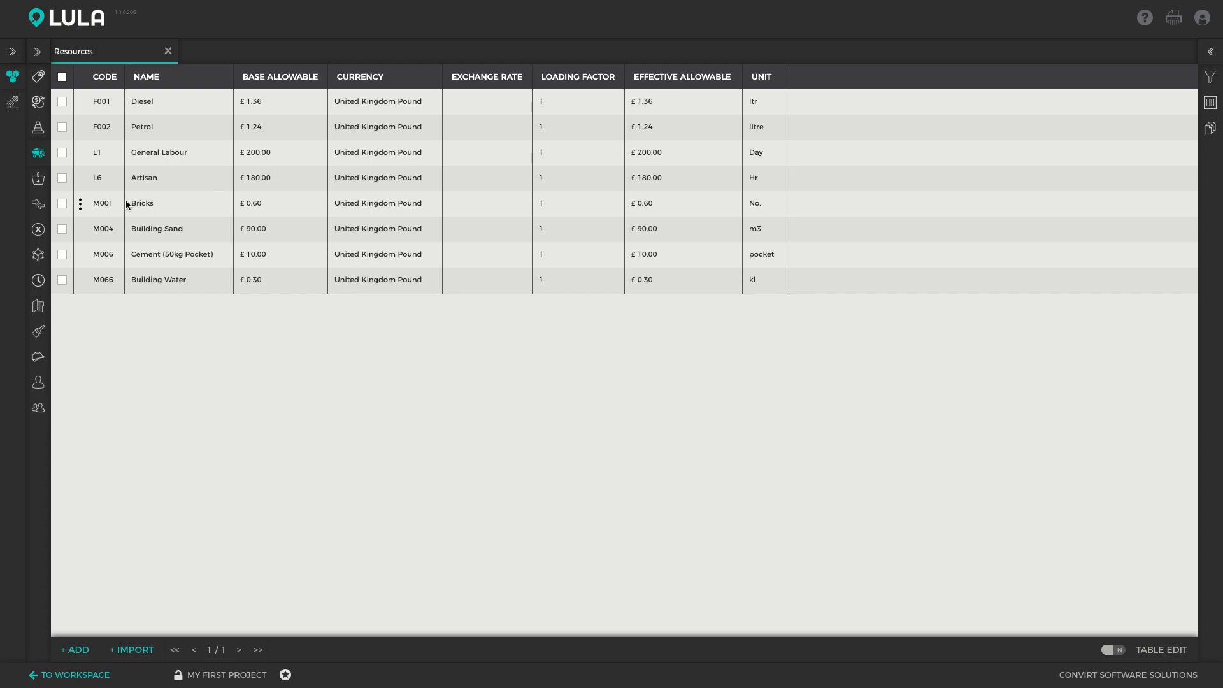
# Open the project's Clusters list and add a new cluster
pyautogui.click(135, 254)
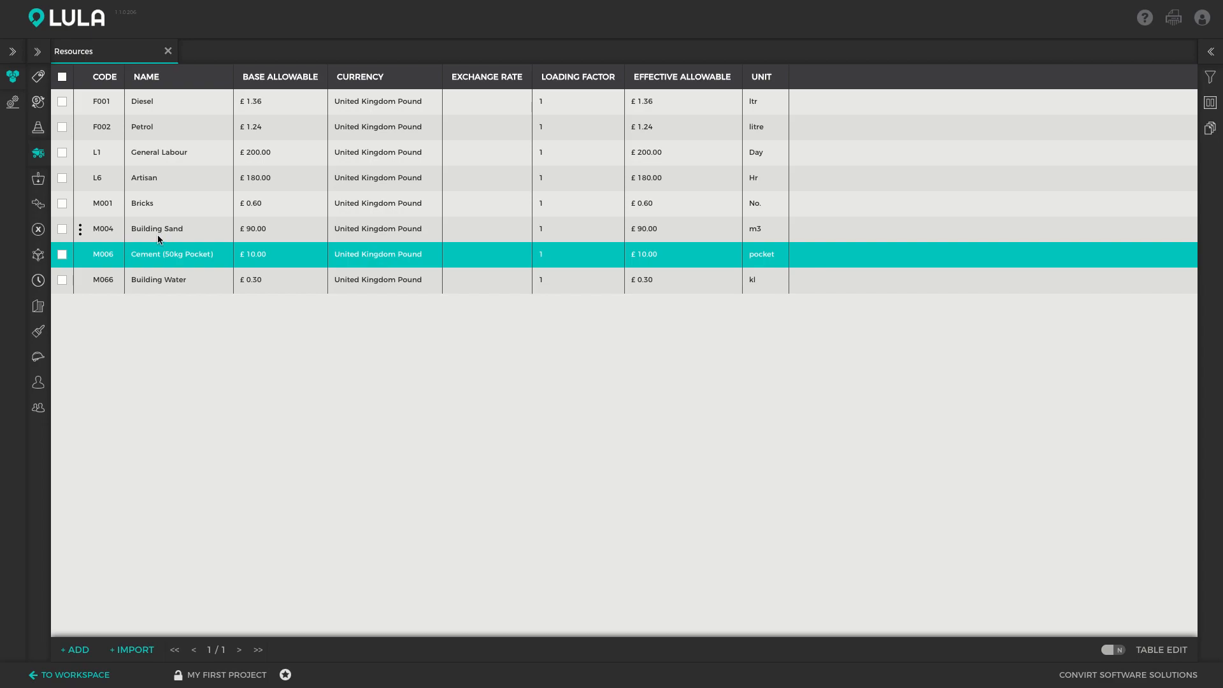
pyautogui.click(40, 52)
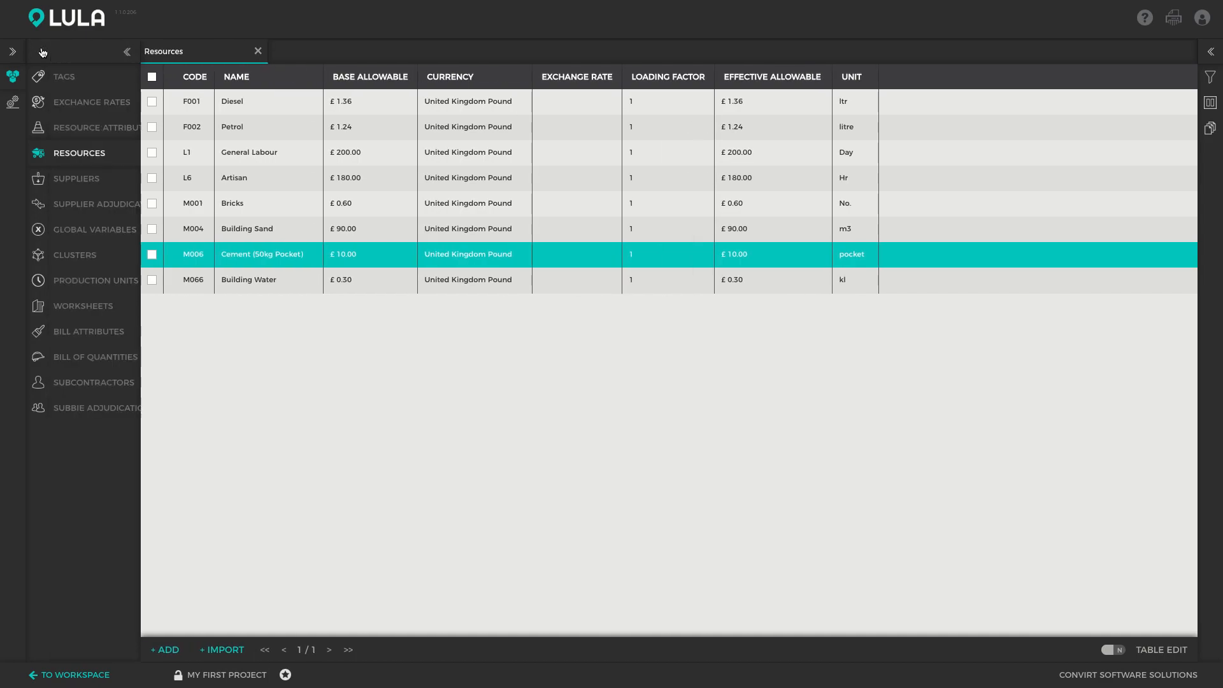
pyautogui.click(74, 258)
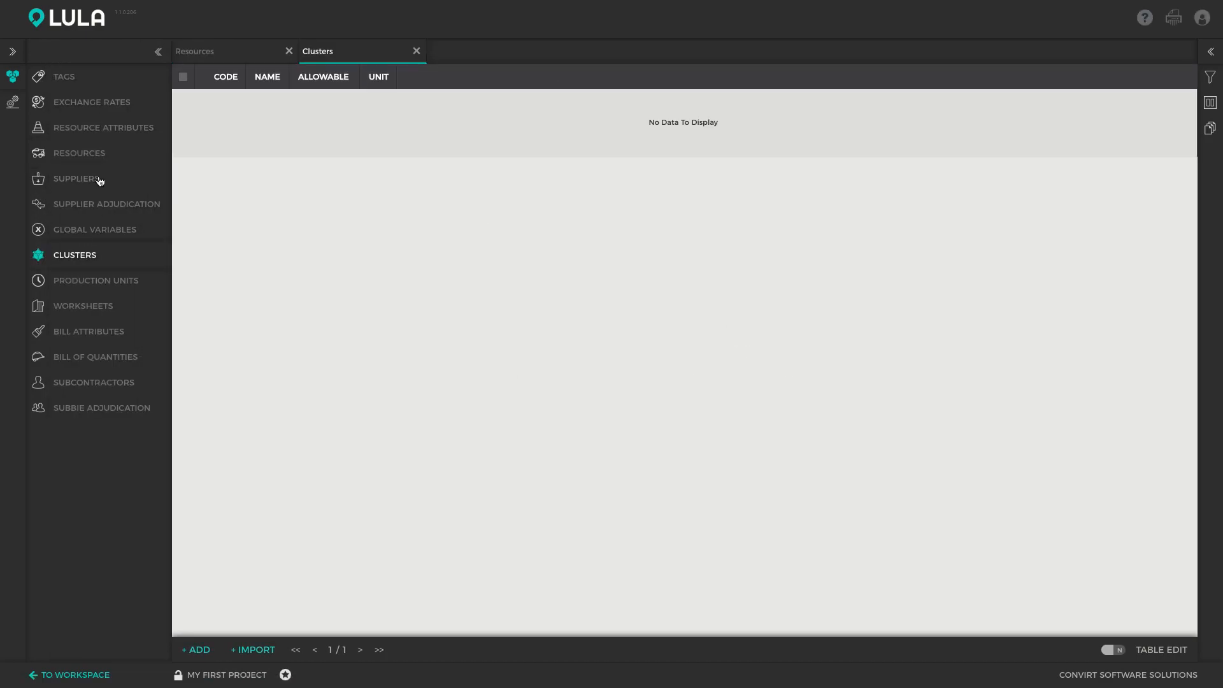
pyautogui.click(111, 56)
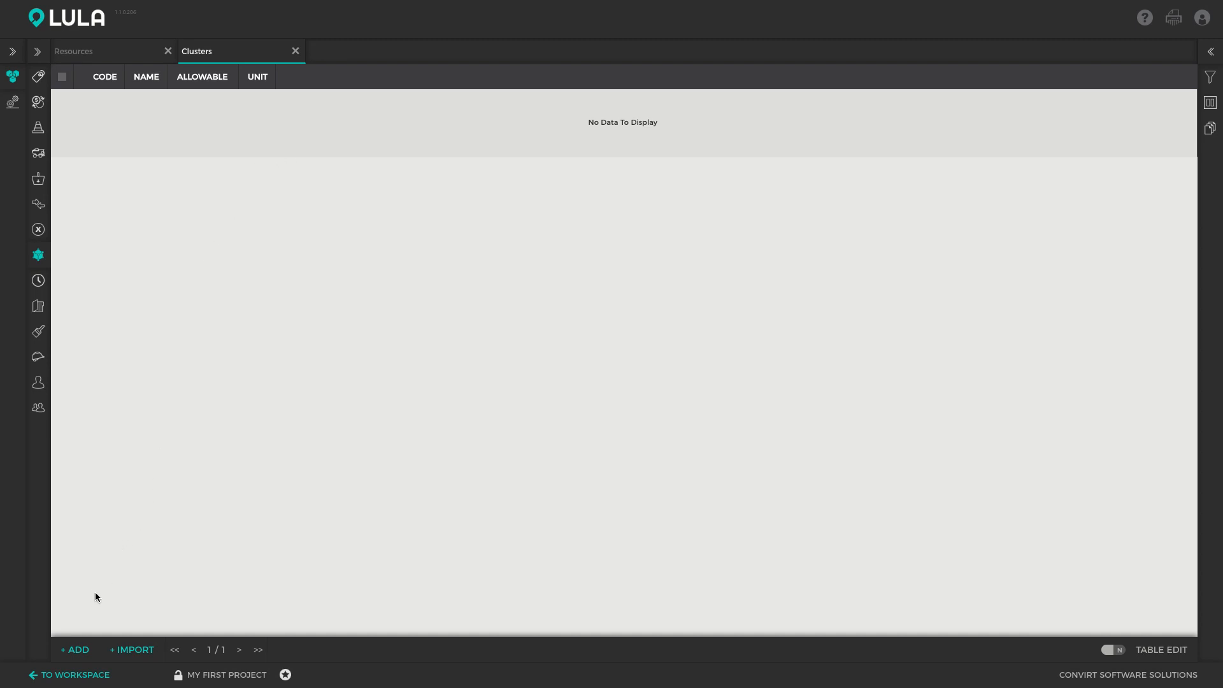
pyautogui.click(82, 653)
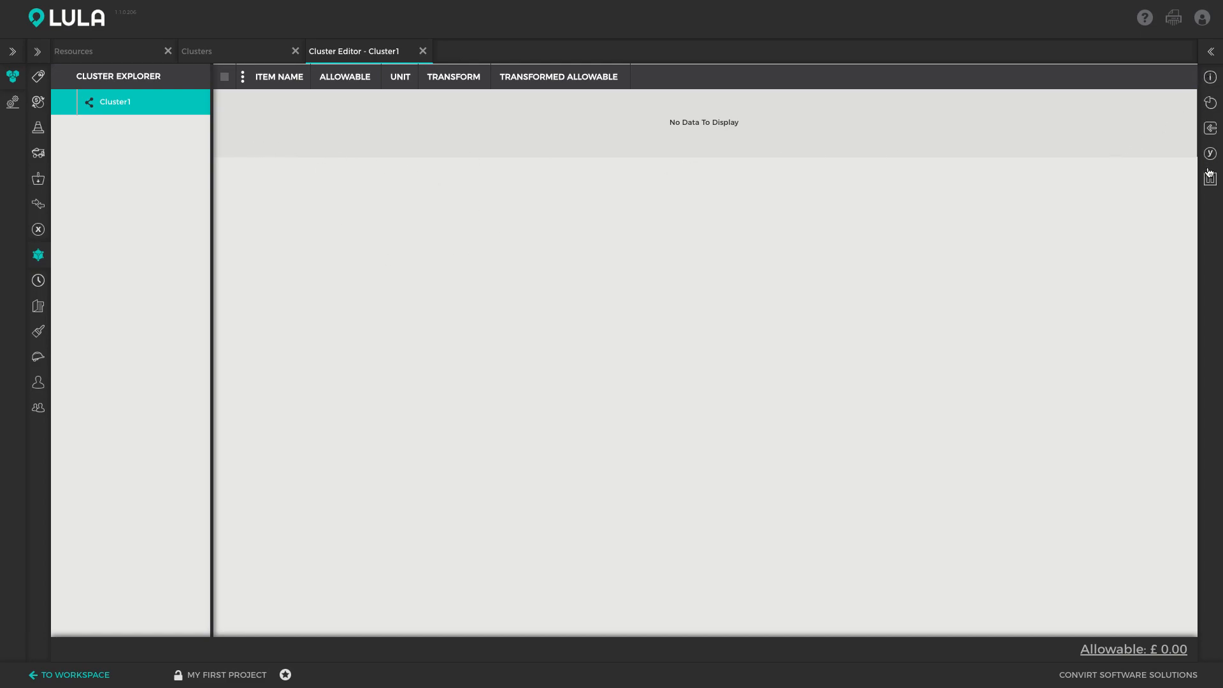
# In the new cluster's info, set the name to Mortar and the unit to /m3
pyautogui.click(1211, 51)
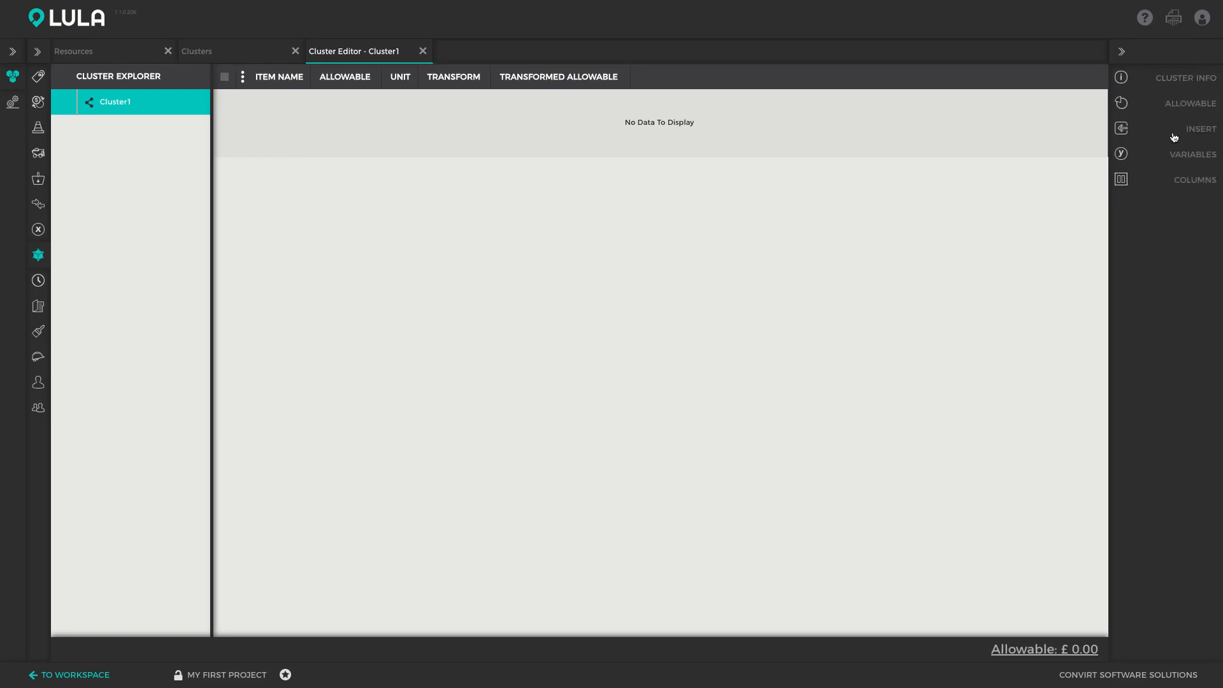
pyautogui.click(1178, 83)
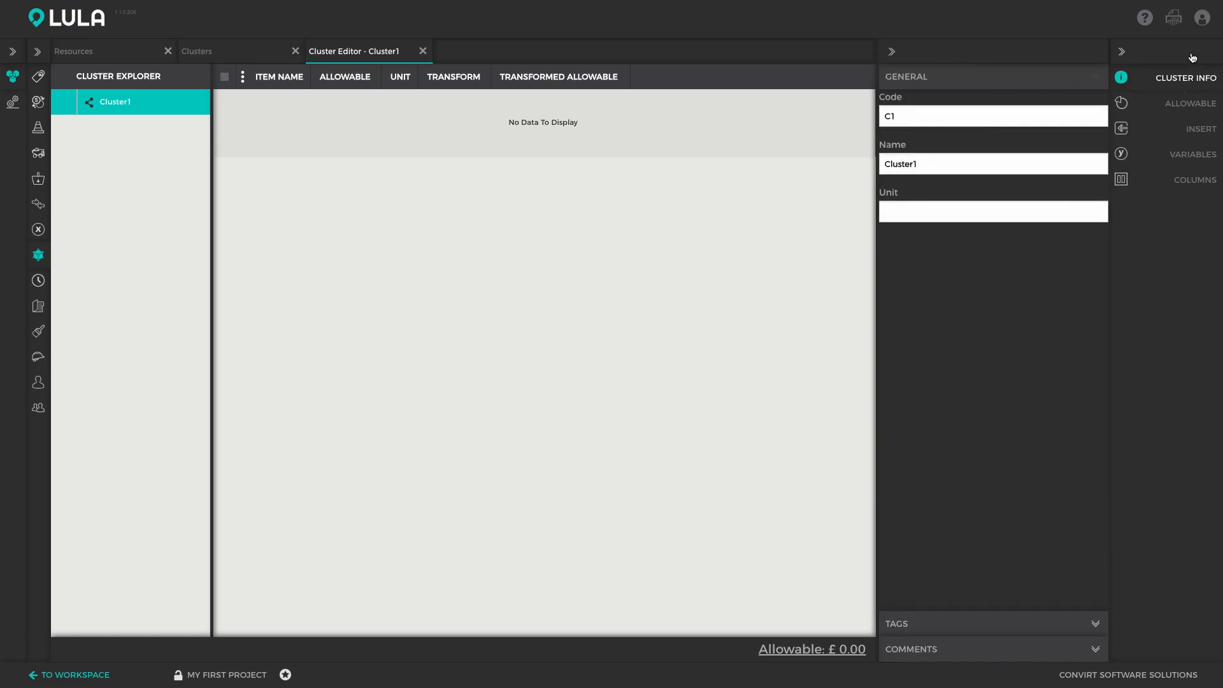
pyautogui.click(1191, 54)
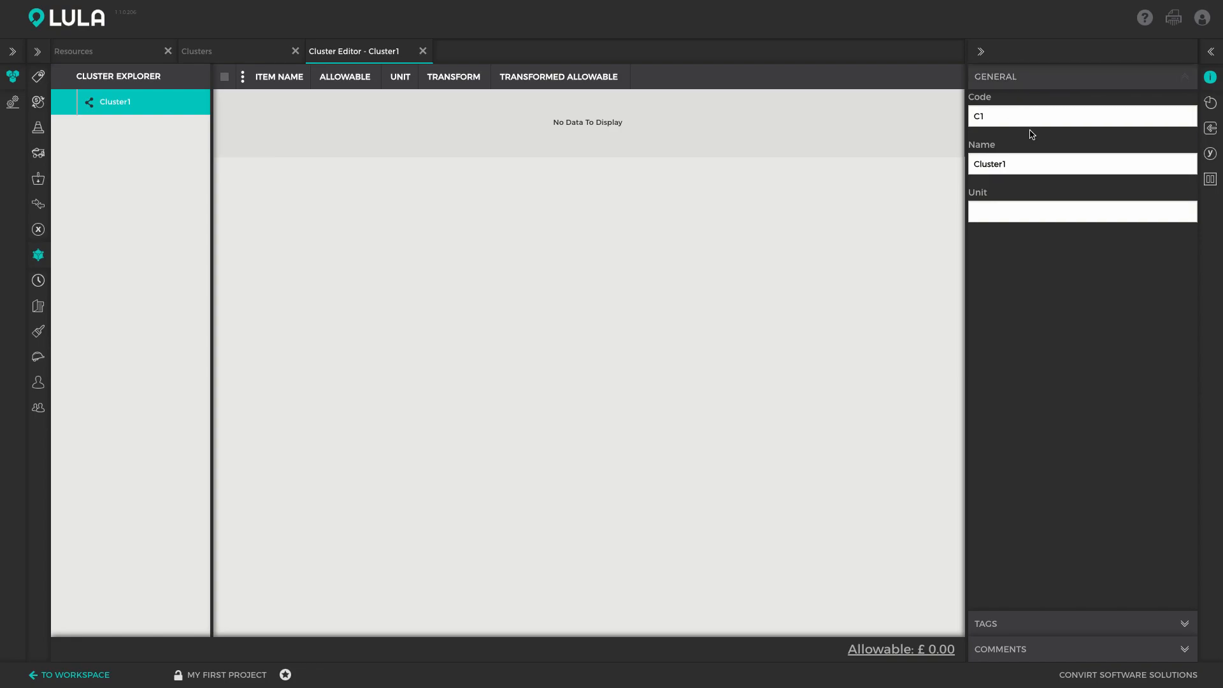
pyautogui.doubleClick(1028, 163)
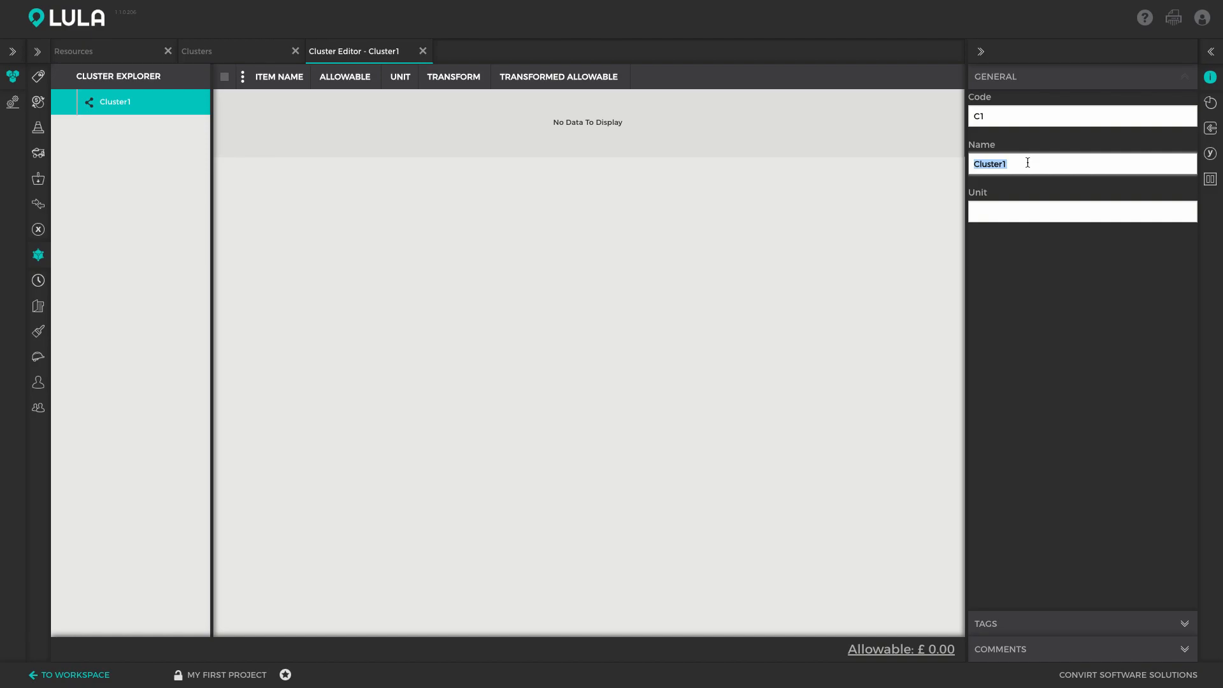
pyautogui.write('Mortar')
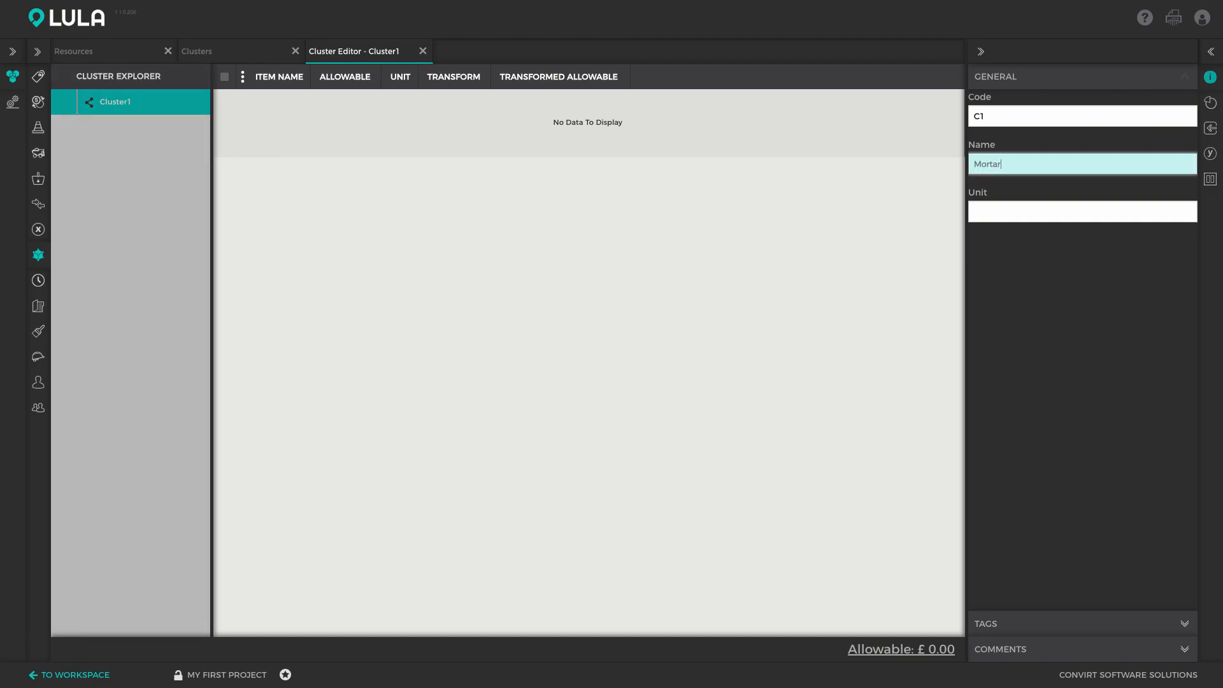
pyautogui.press('Tab')
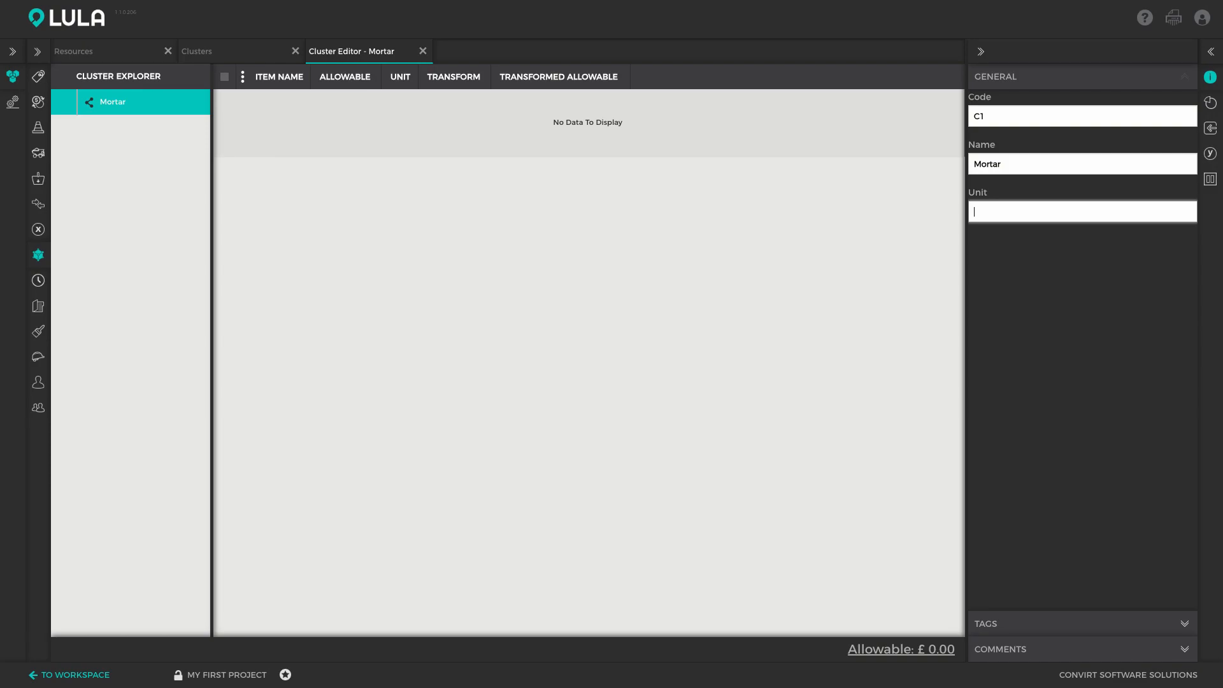
pyautogui.write('/m3')
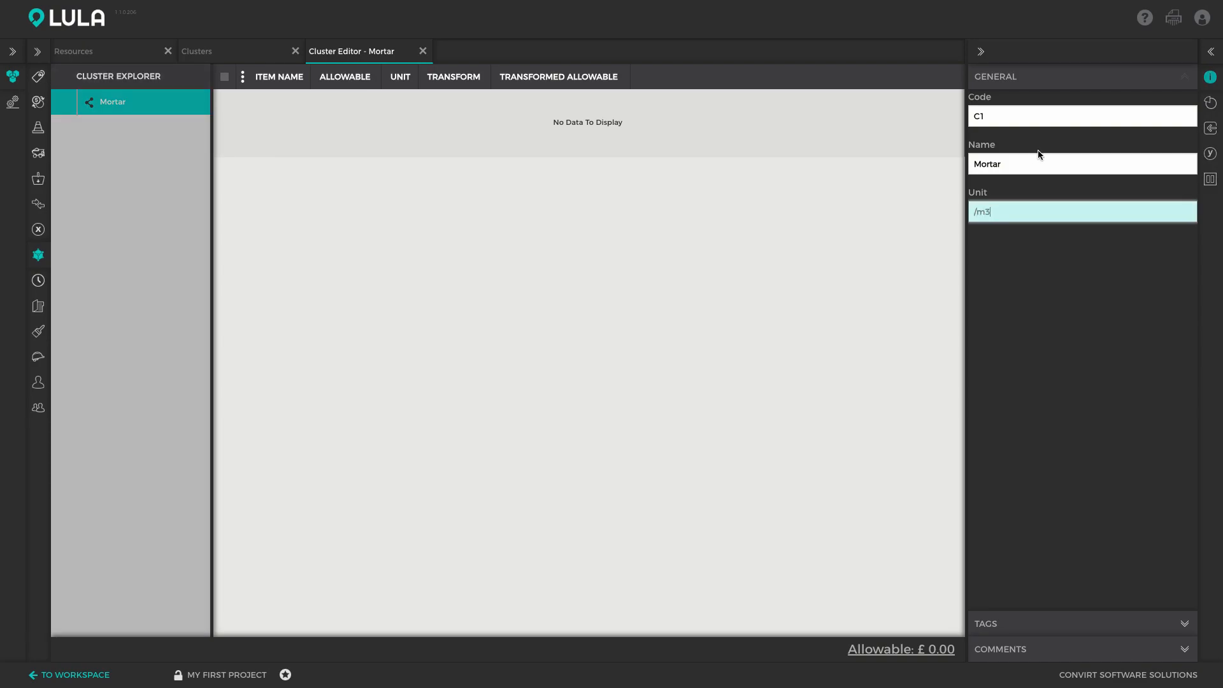
pyautogui.press('Return')
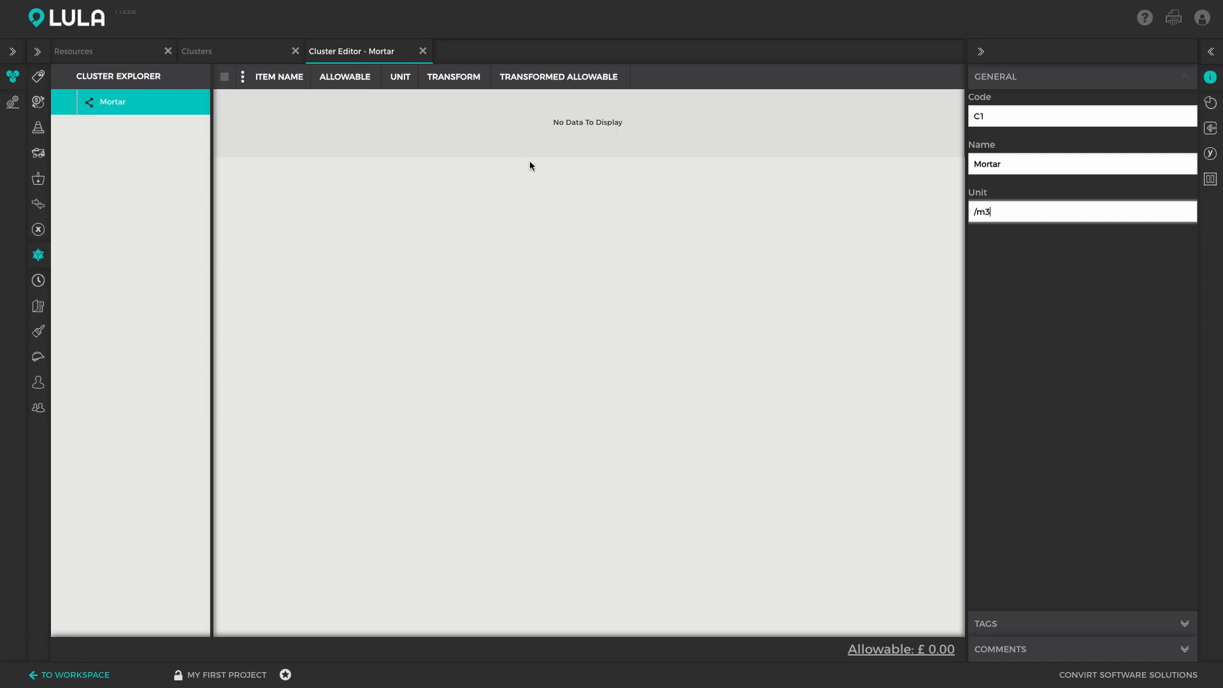
# Insert the Cement (50kg Pocket), Building Sand and Building Water resources from the local project into the Mortar cluster
pyautogui.click(1212, 51)
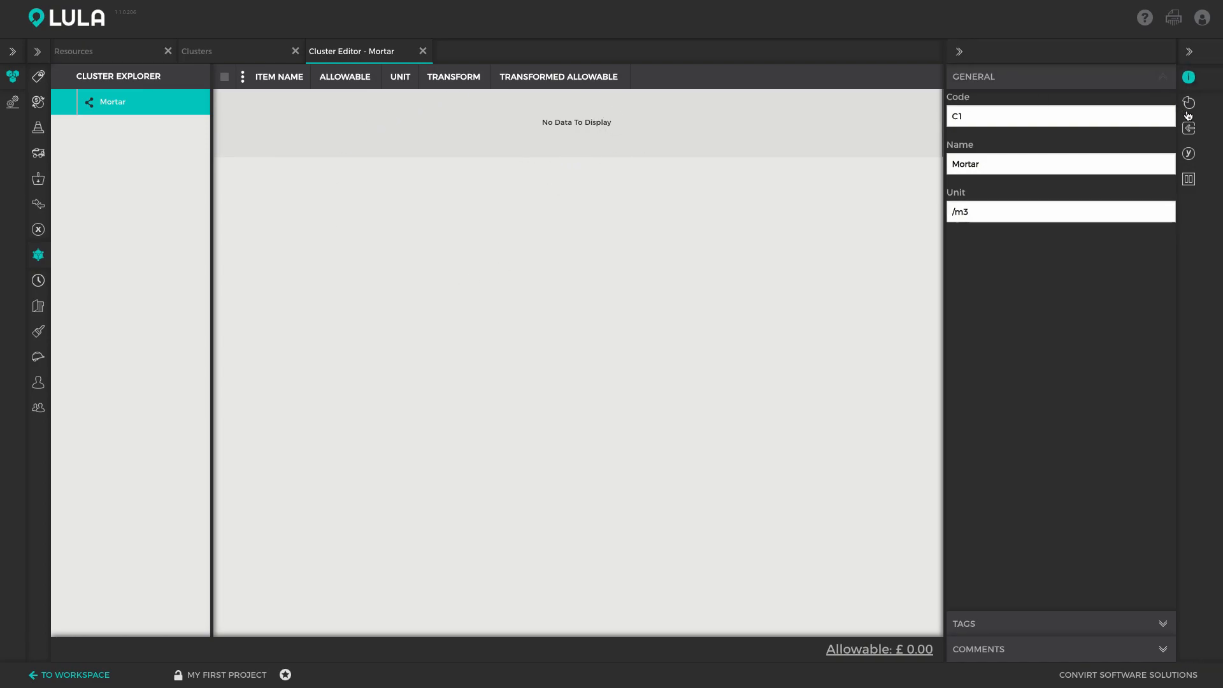
pyautogui.click(1176, 131)
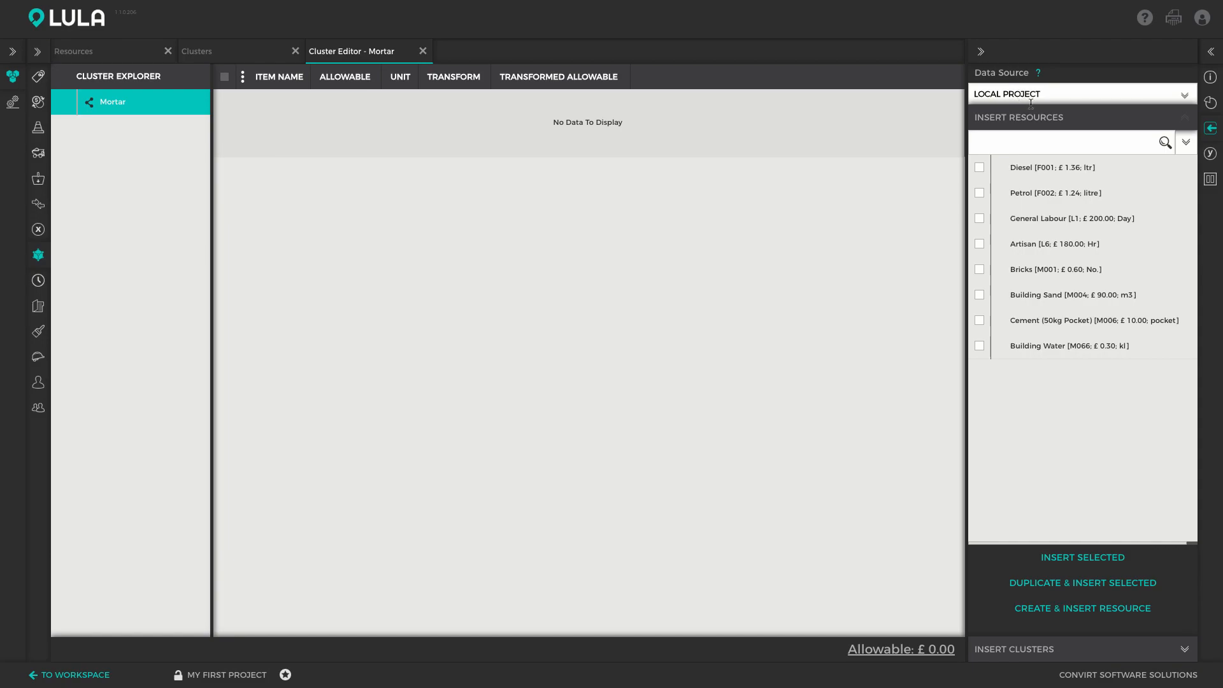
pyautogui.click(1186, 95)
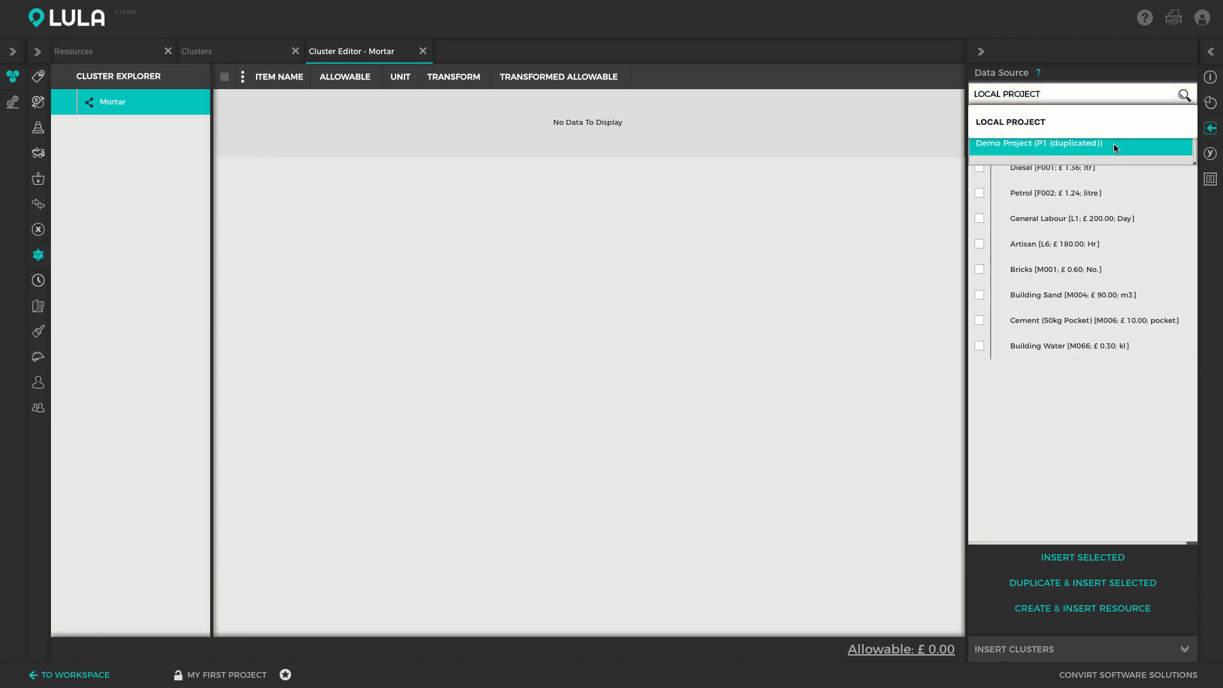
pyautogui.click(1166, 93)
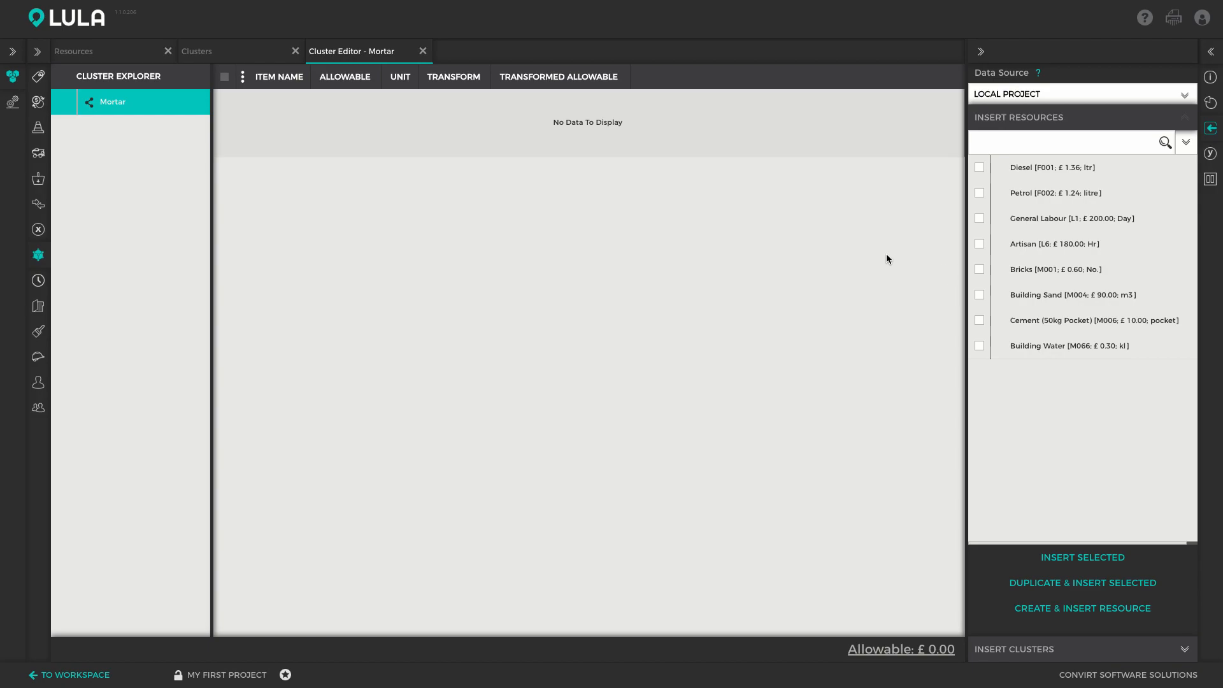
pyautogui.doubleClick(1056, 320)
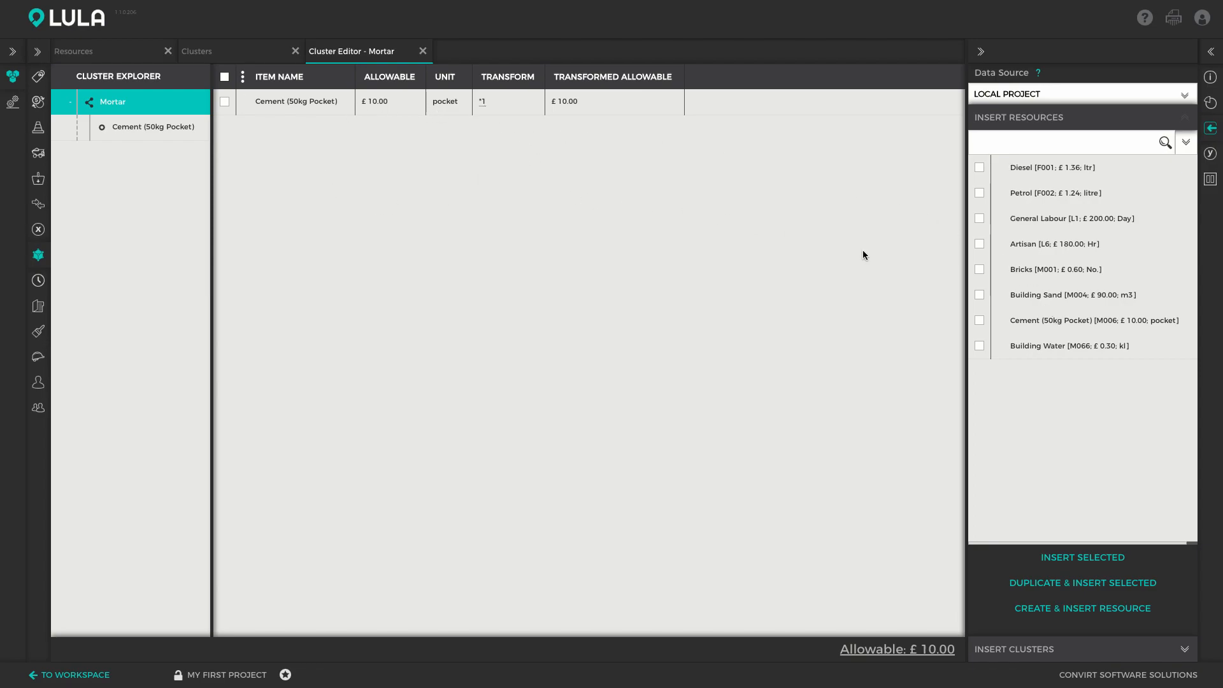
pyautogui.click(979, 295)
pyautogui.click(982, 347)
pyautogui.click(1081, 559)
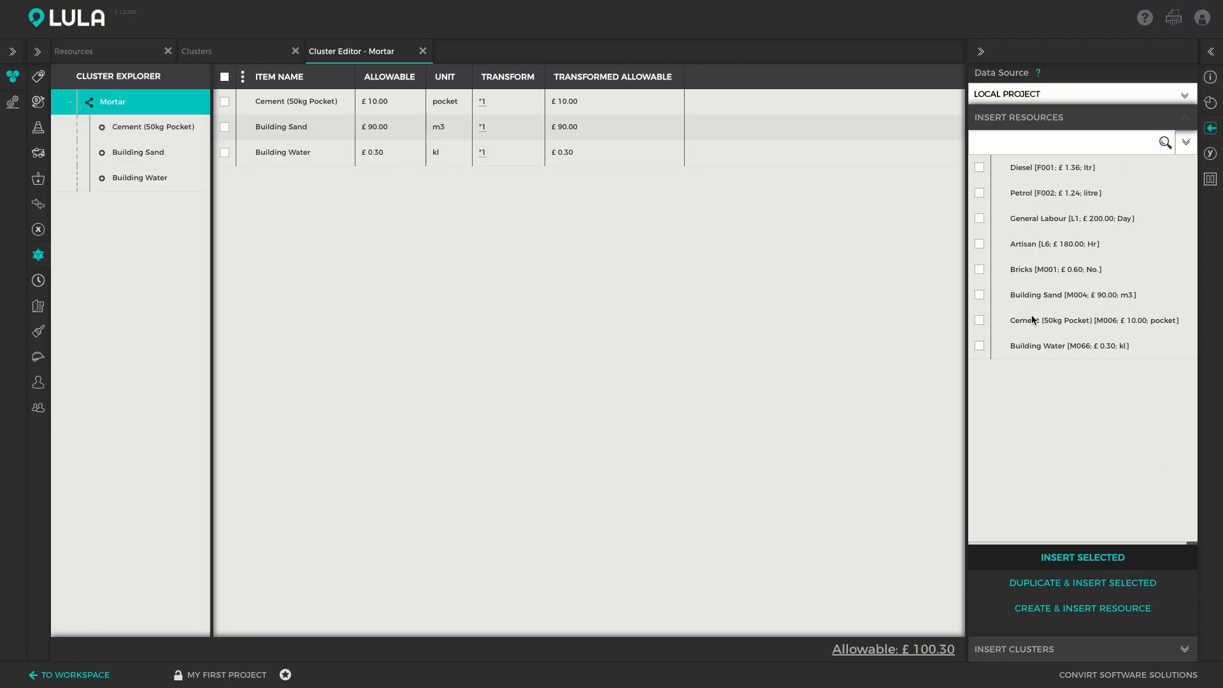
pyautogui.click(1050, 143)
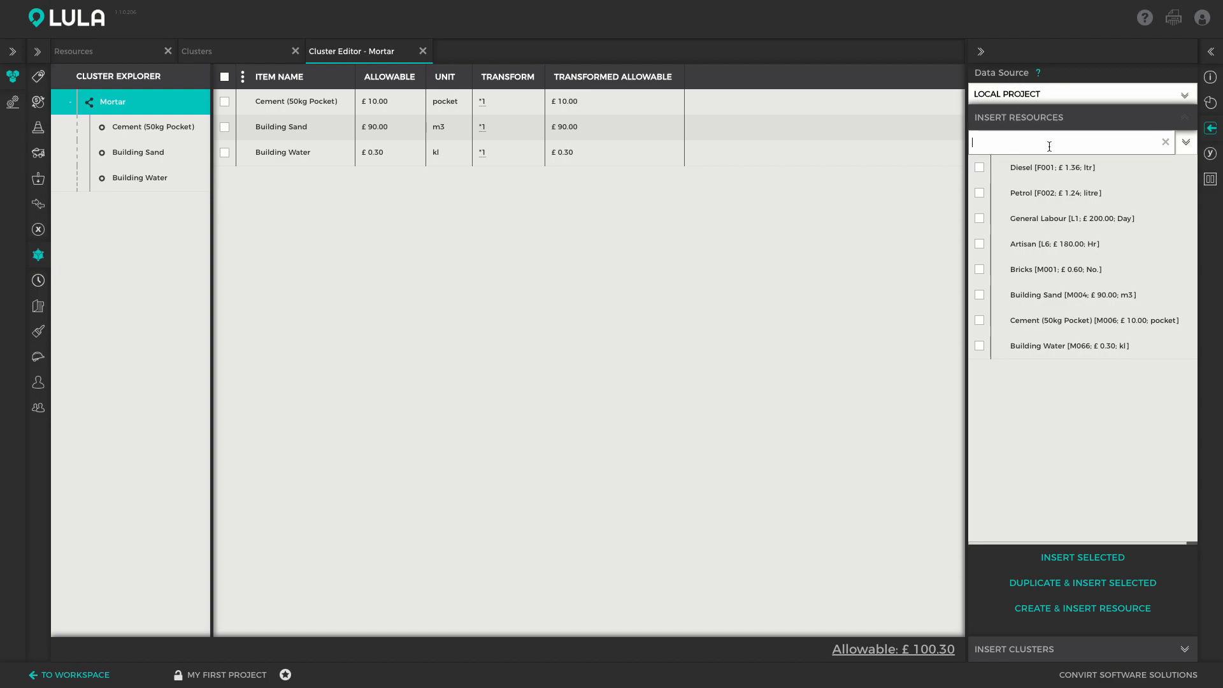
pyautogui.click(1211, 129)
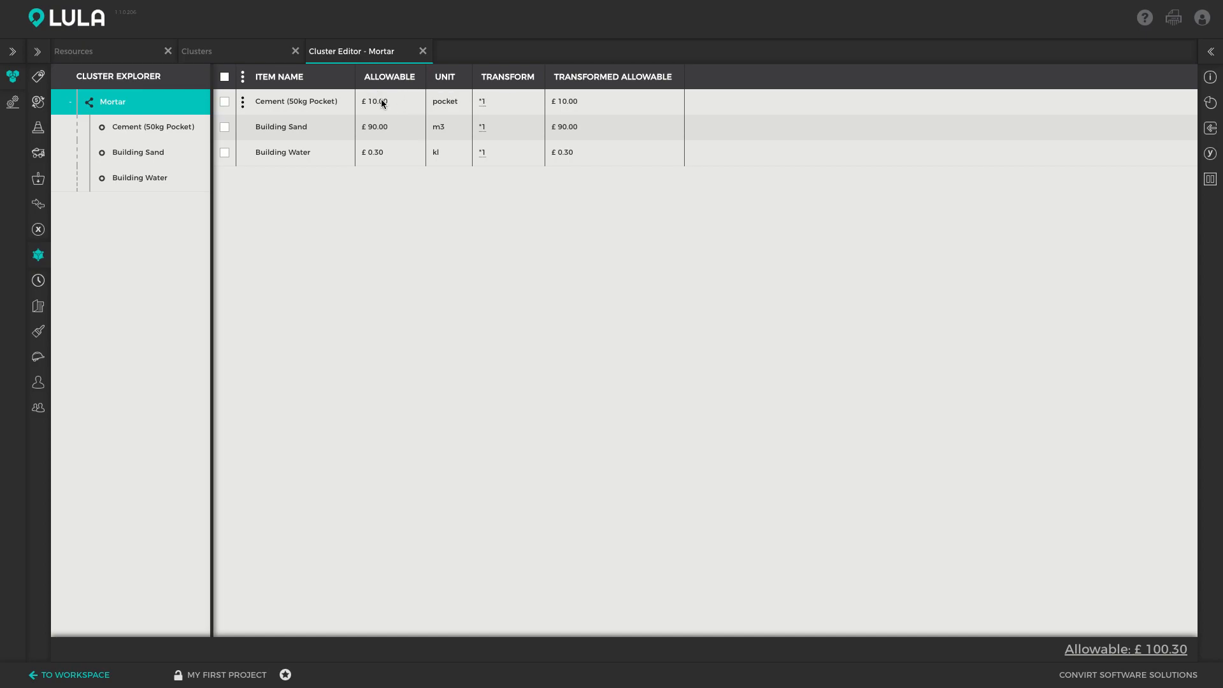
# Set the transform of Cement (50kg Pocket) to *6[pkt/m3]*1.05[waste]
pyautogui.doubleClick(496, 102)
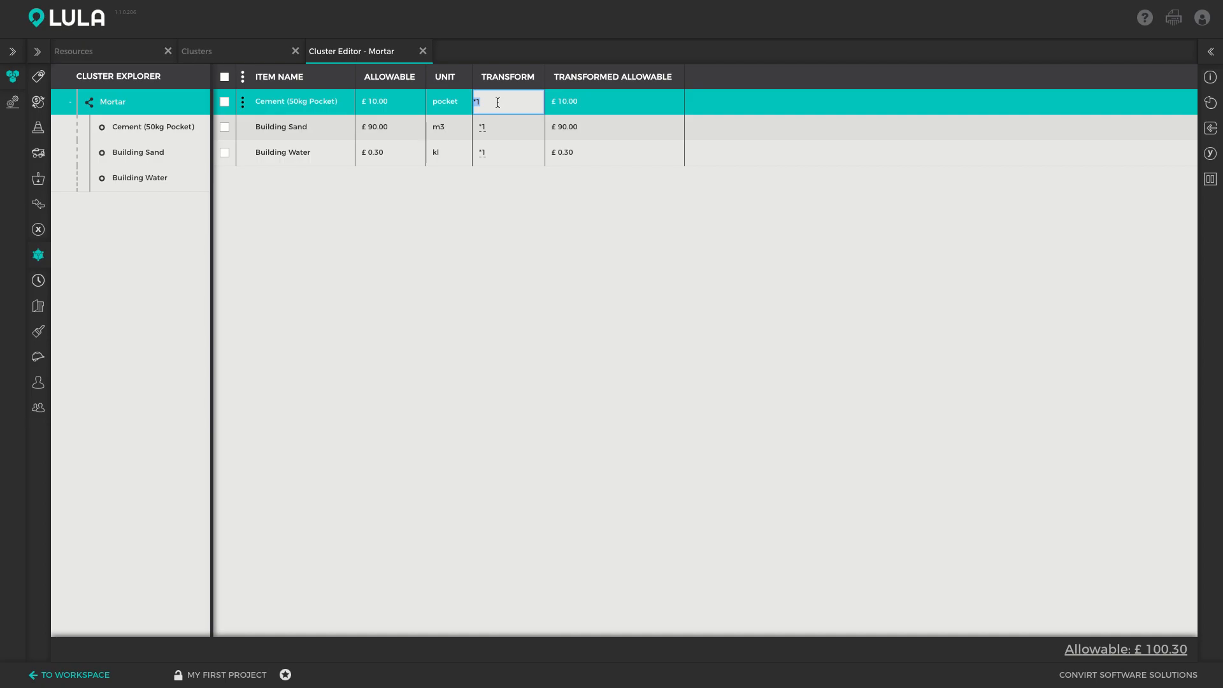
pyautogui.write('*6[pkt/m3]')
pyautogui.press('Return')
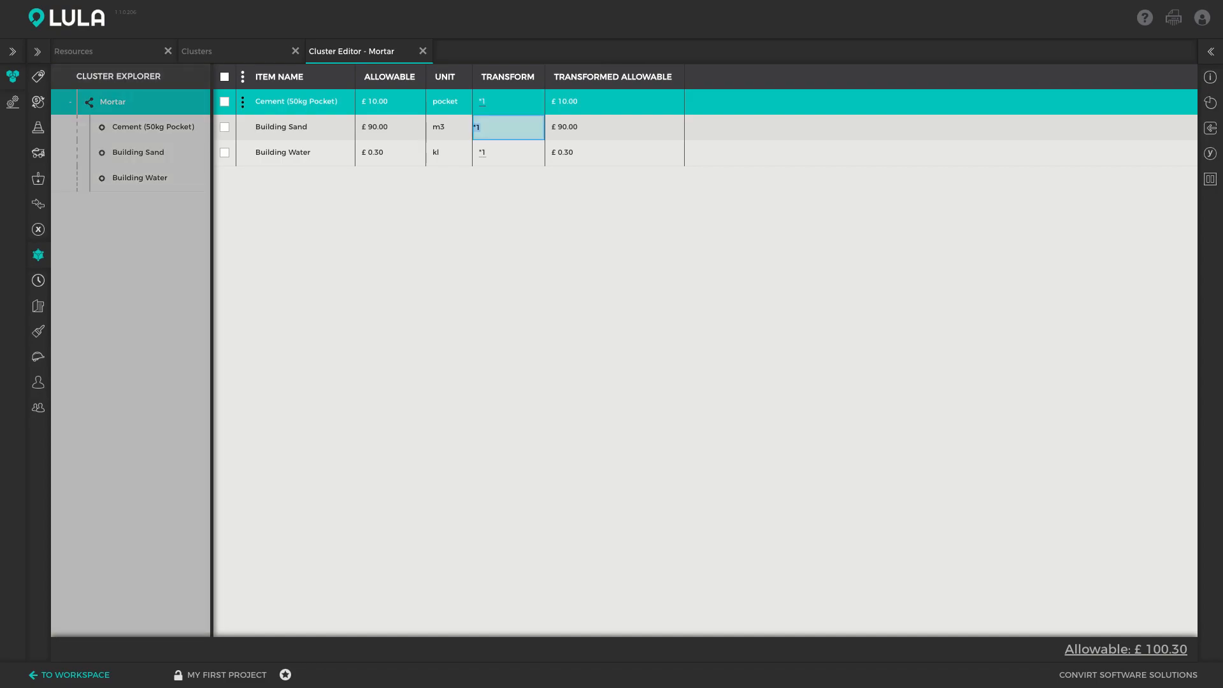
pyautogui.click(517, 141)
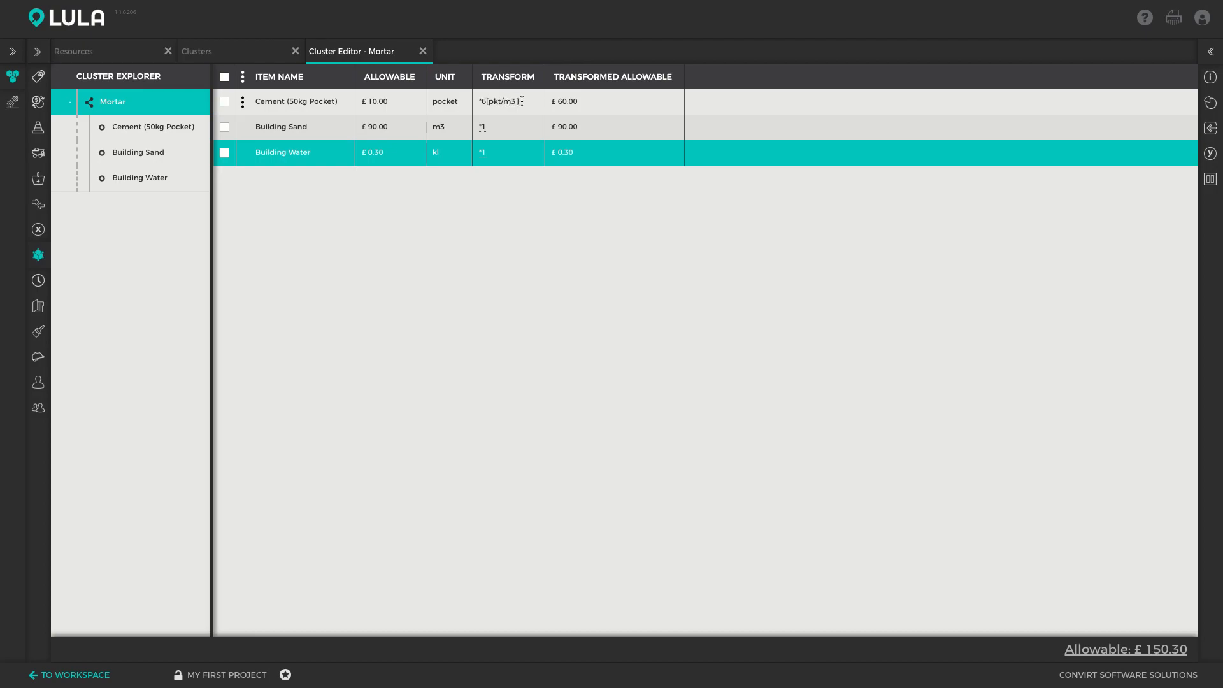
pyautogui.click(522, 101)
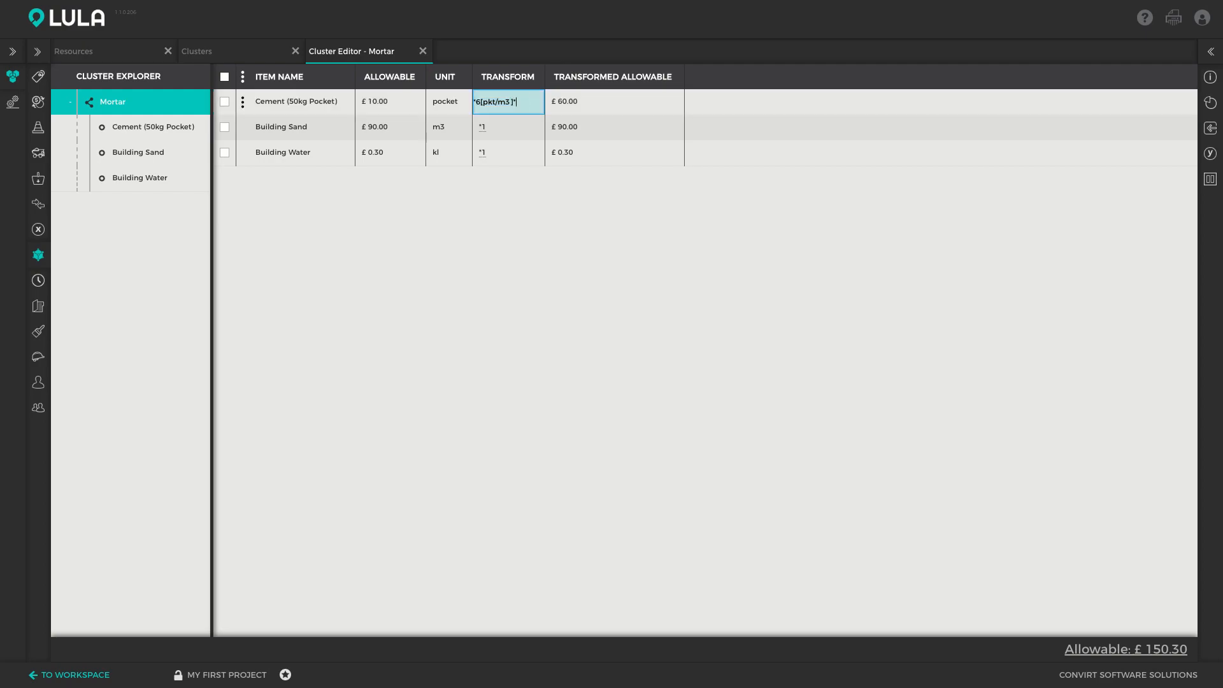
pyautogui.write('*1.05[waste]')
pyautogui.press('Return')
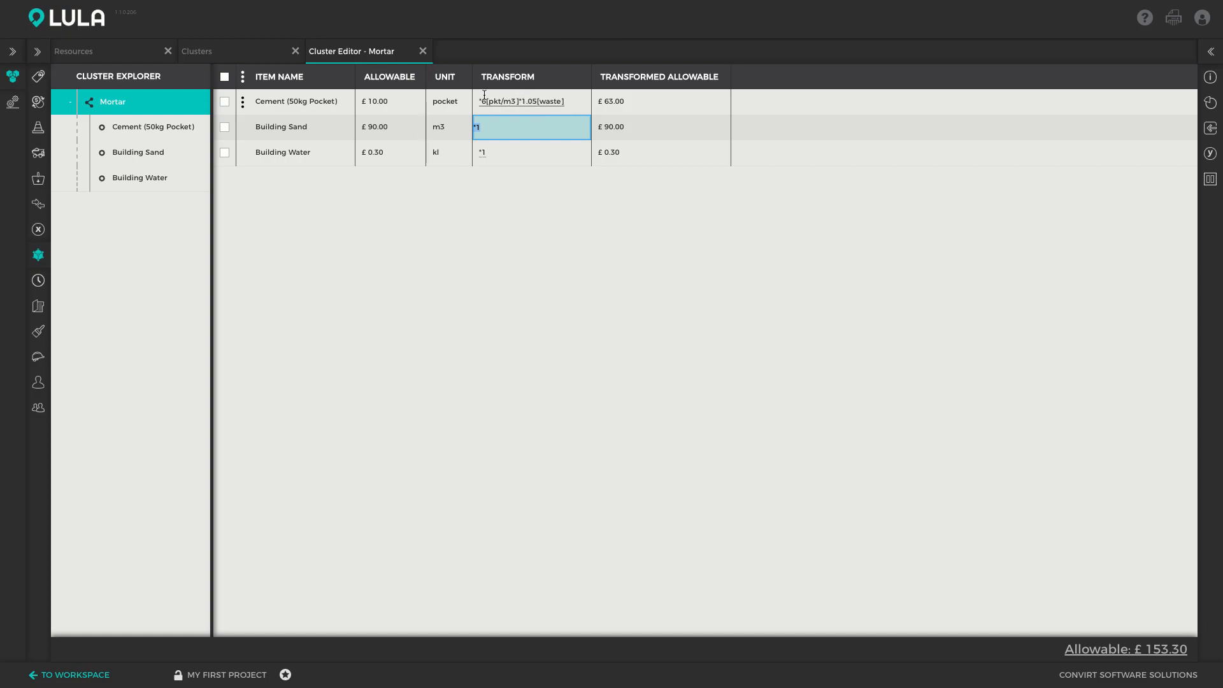
# Set the Building Sand transform to *0.85[m3/m3]*1.05[waste] and the Building Water transform to /1000[l/kl]*60[l/m3]
pyautogui.write('*0.85[m3/m3]*1.05[waste]')
pyautogui.press('Return')
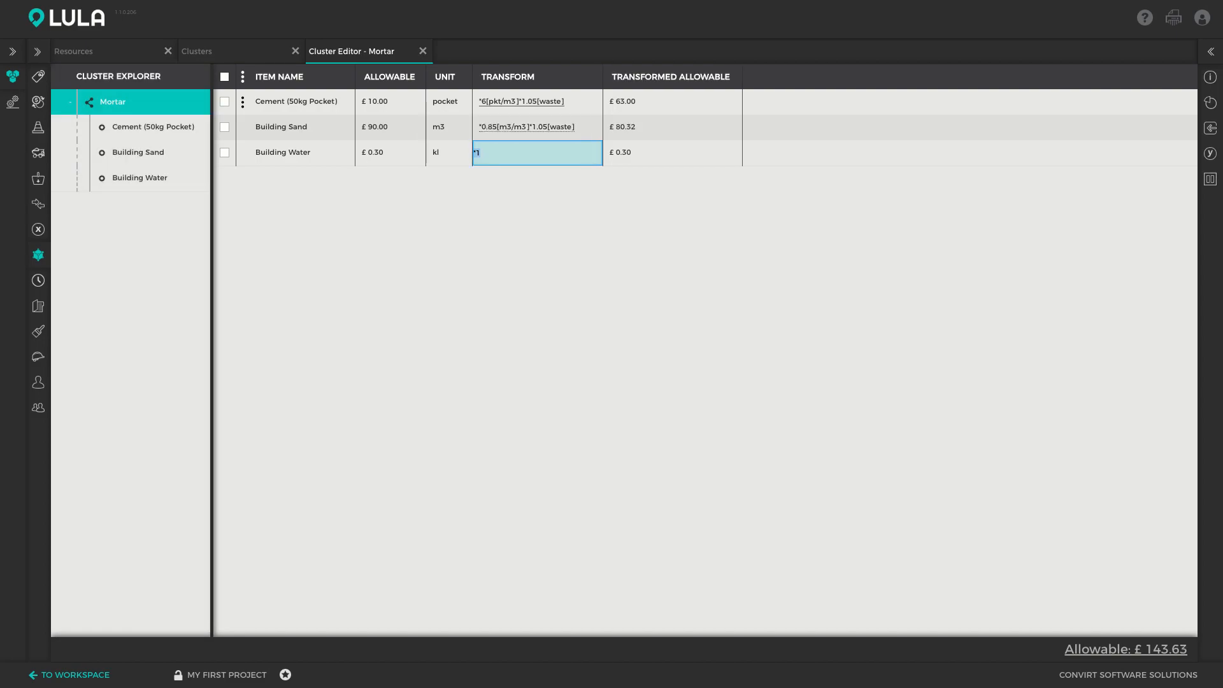
pyautogui.click(441, 125)
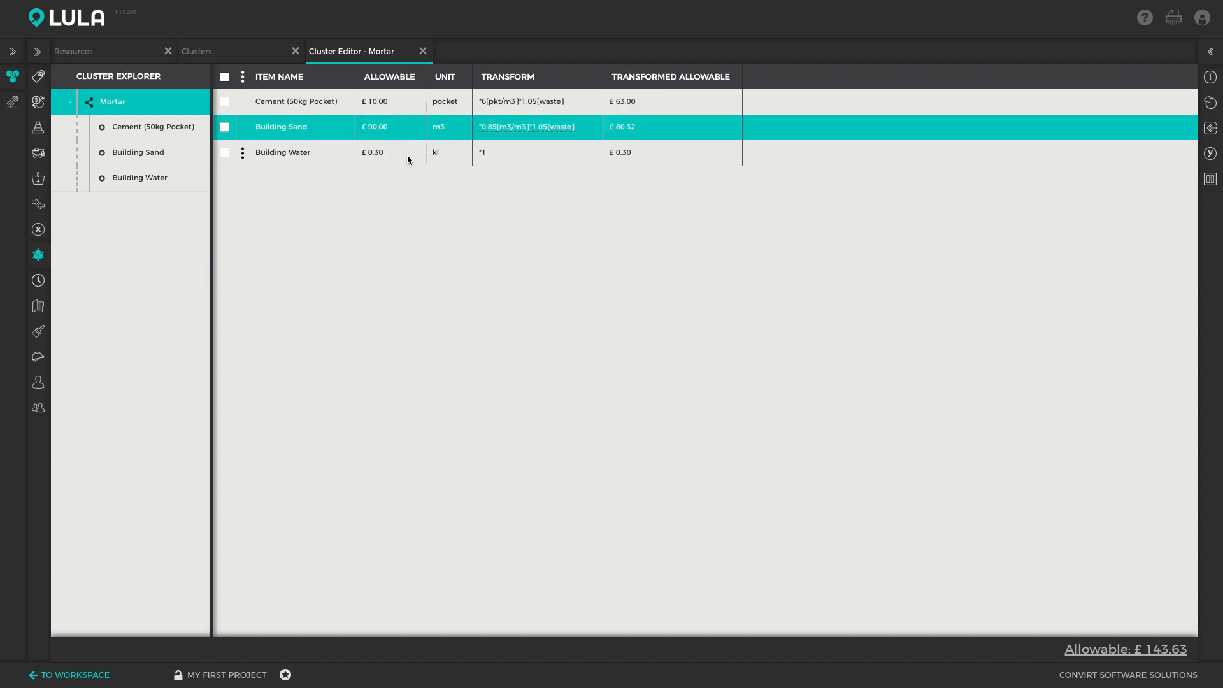
pyautogui.click(514, 151)
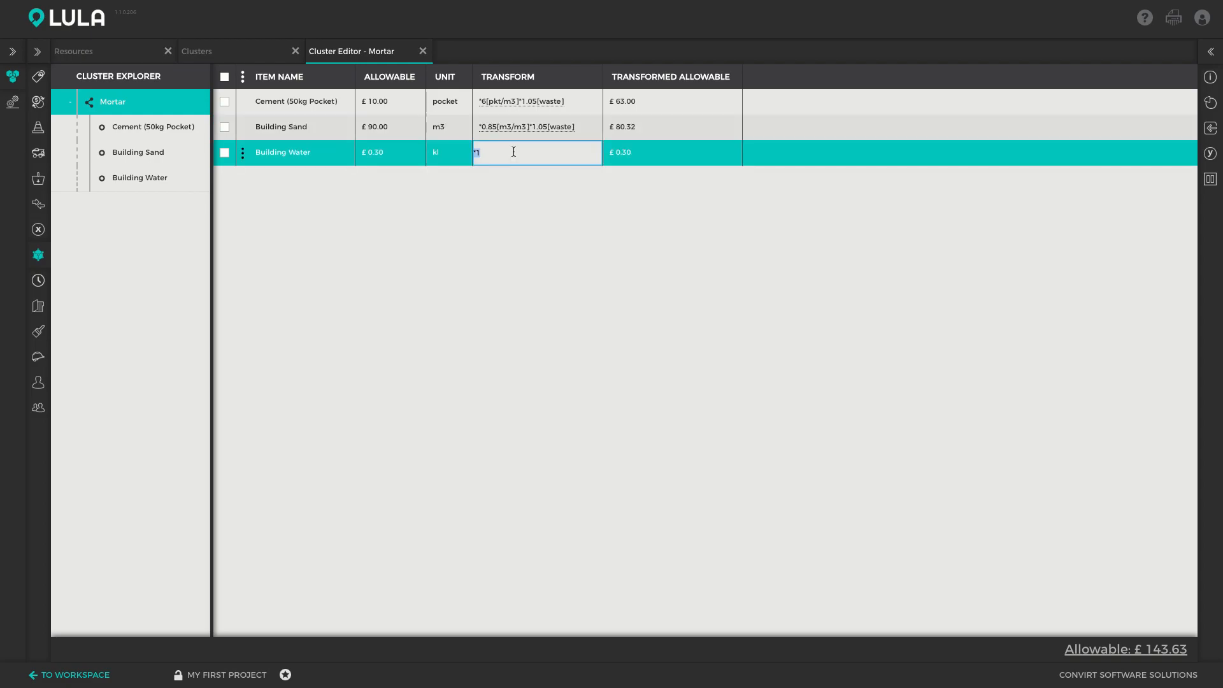
pyautogui.write('/1000[l/kl]*60[l/m3]')
pyautogui.press('Return')
pyautogui.click(546, 113)
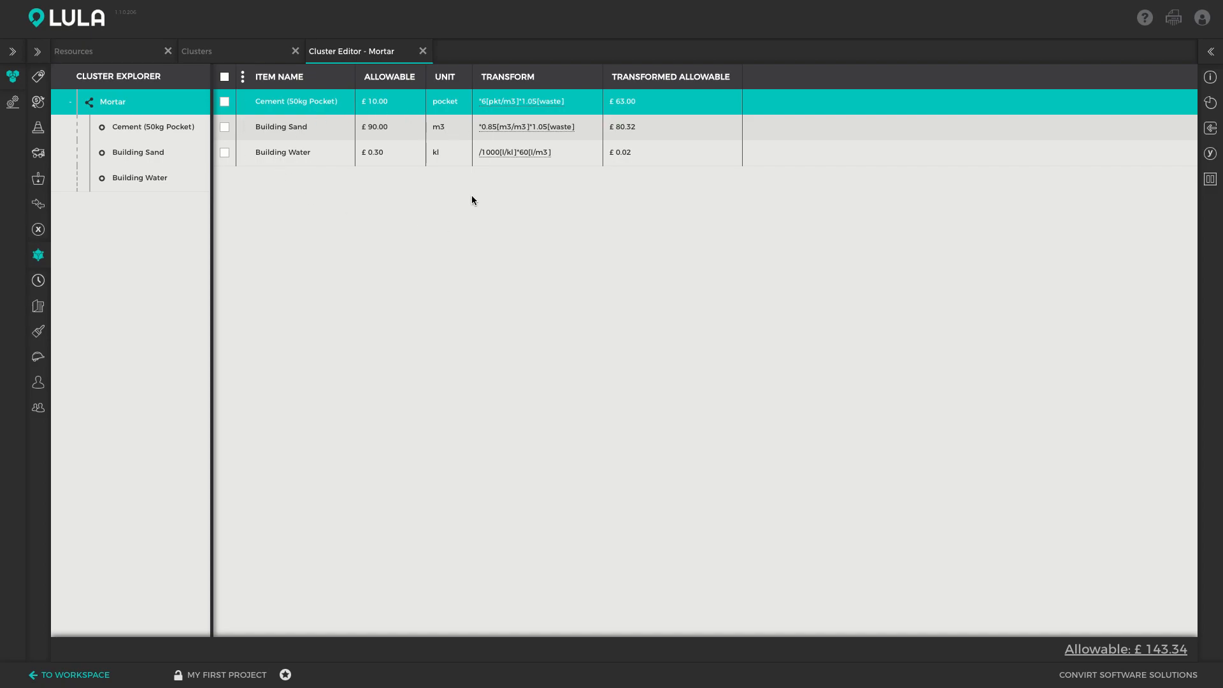
# Review the clusters and resources available for insertion into the Mortar cluster
pyautogui.click(1212, 128)
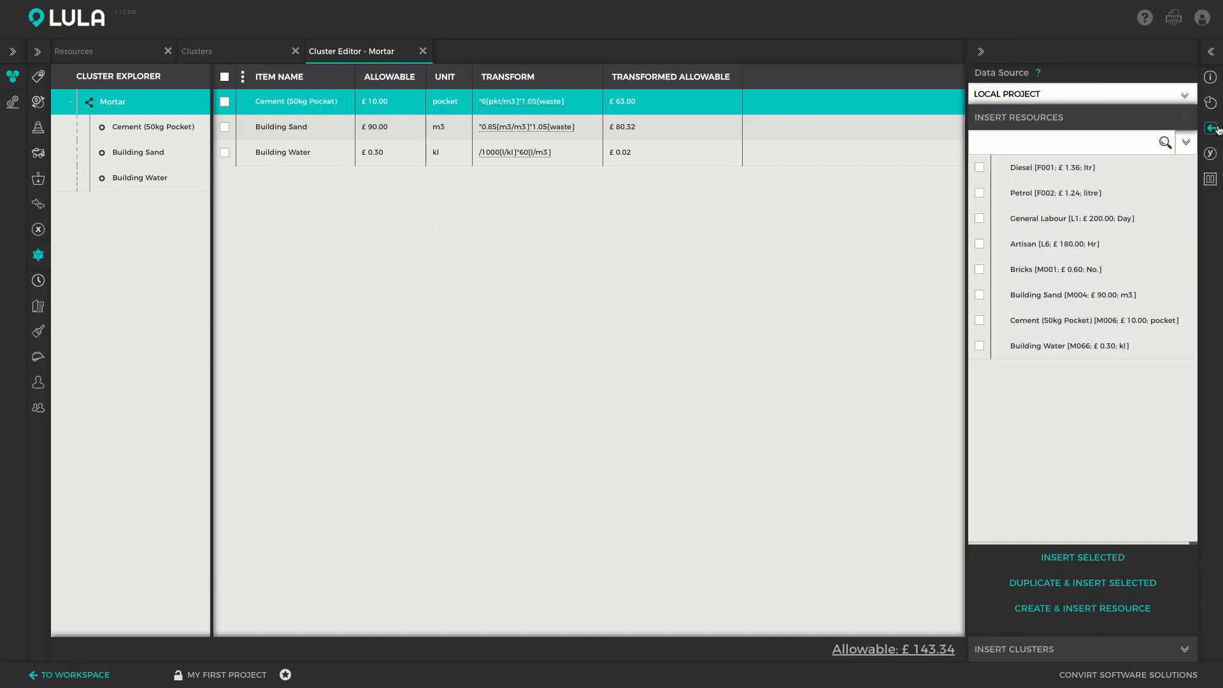
pyautogui.click(1064, 650)
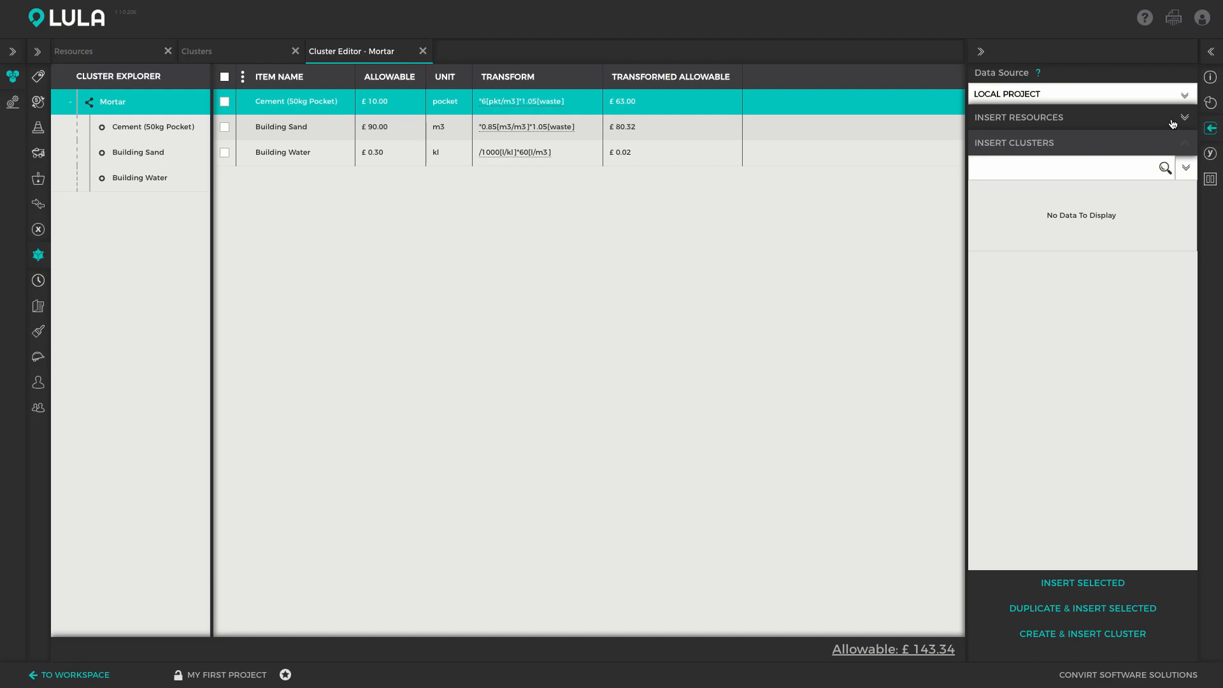
pyautogui.click(1173, 124)
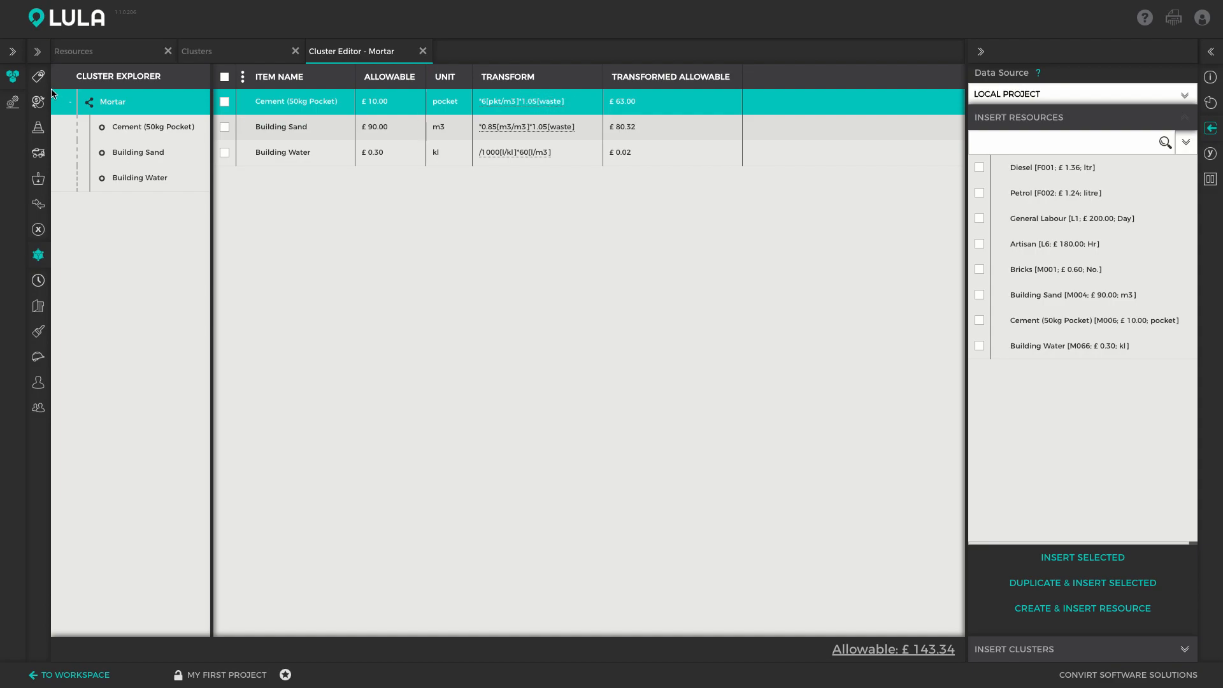
pyautogui.click(37, 50)
pyautogui.click(94, 60)
# Create a local variable for the Mortar cluster
pyautogui.click(1209, 155)
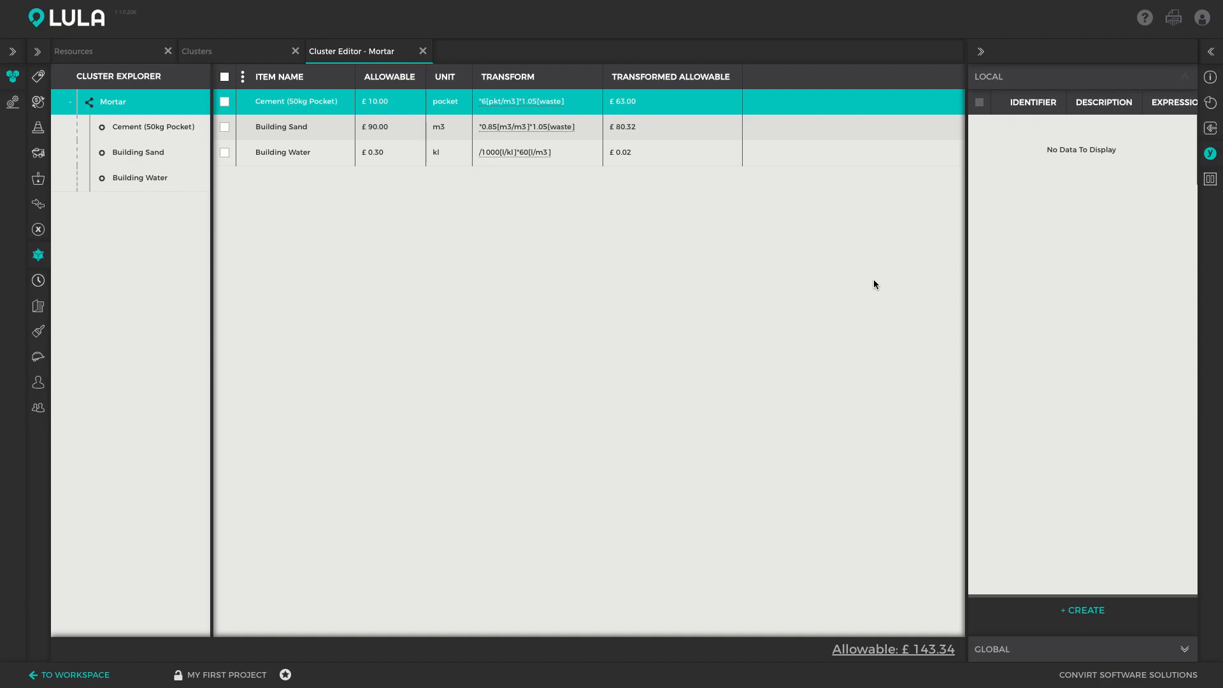
pyautogui.click(1081, 611)
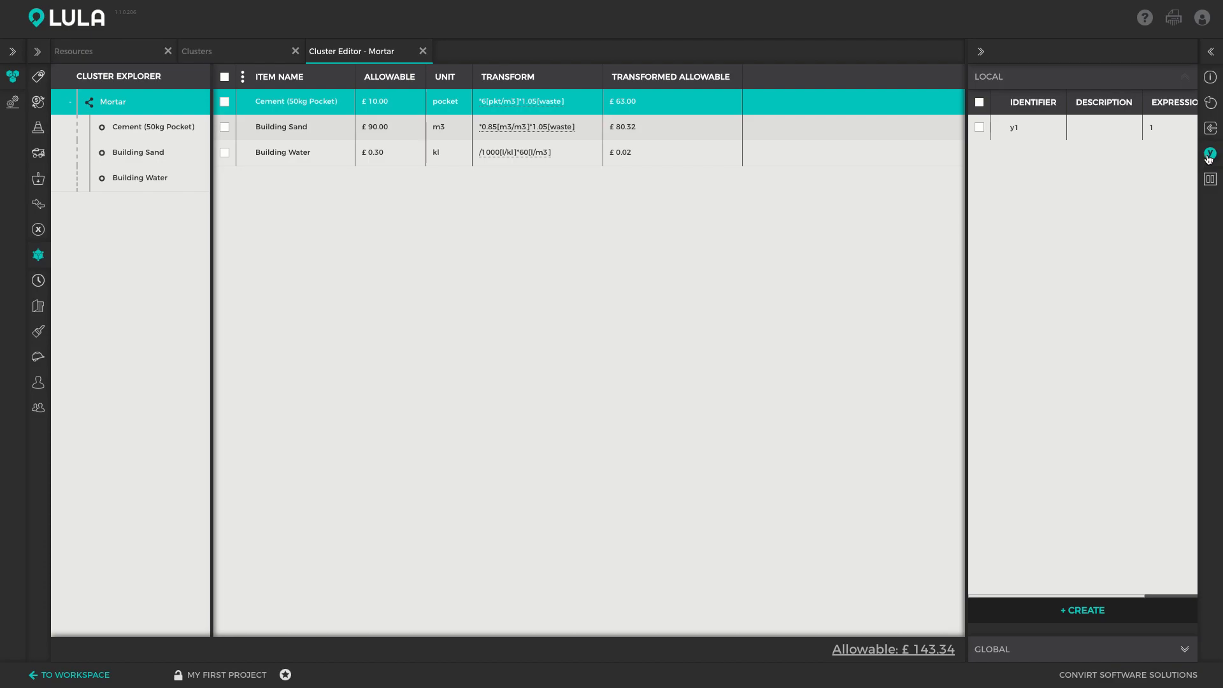
# Define the Mortar cluster's local variable with identifier w, description waste and expression 1.05
pyautogui.doubleClick(1056, 125)
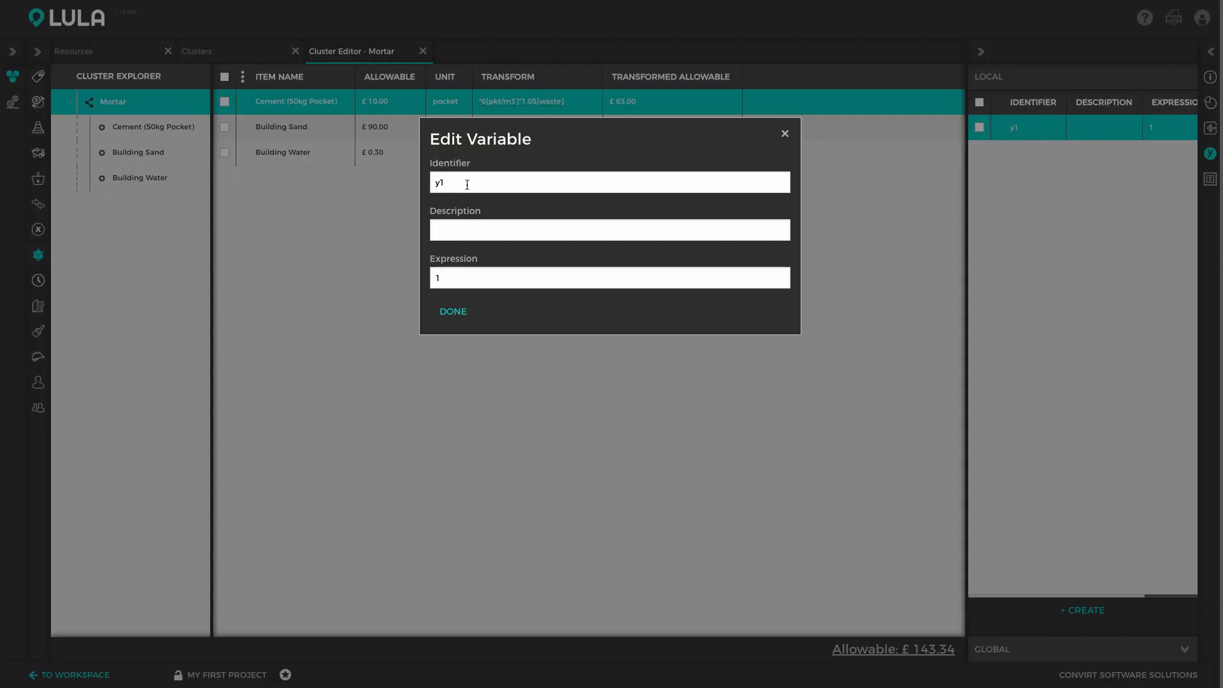
pyautogui.doubleClick(452, 183)
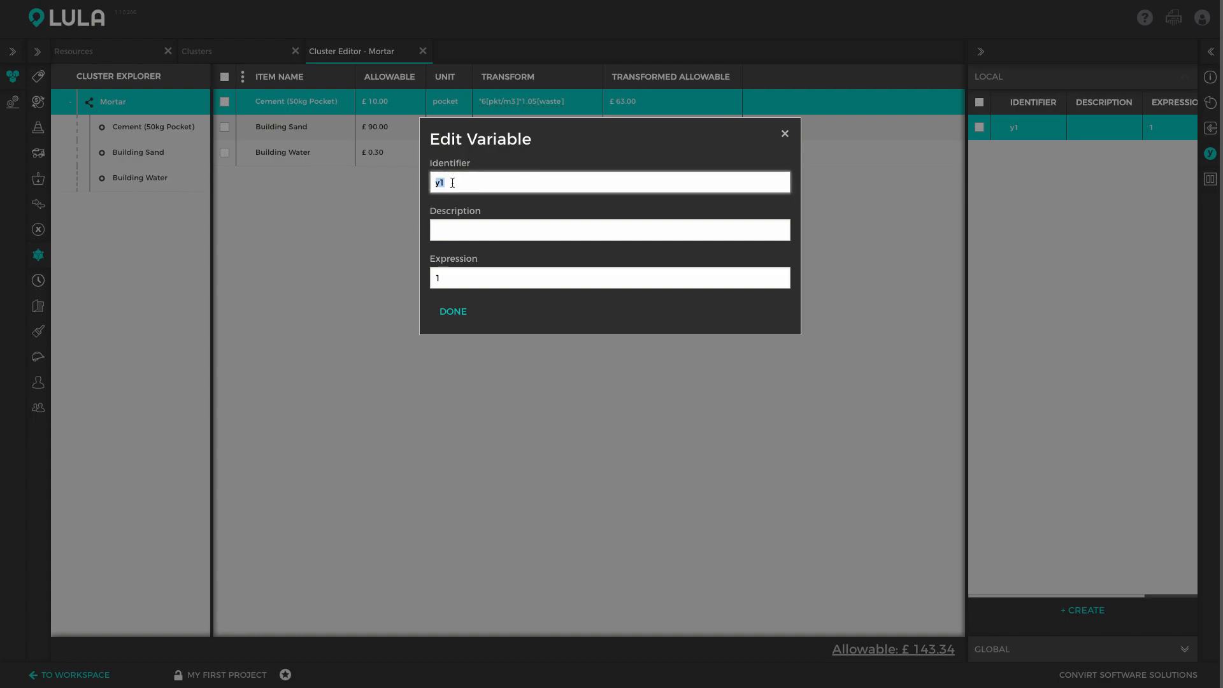
pyautogui.write('w')
pyautogui.press('Tab')
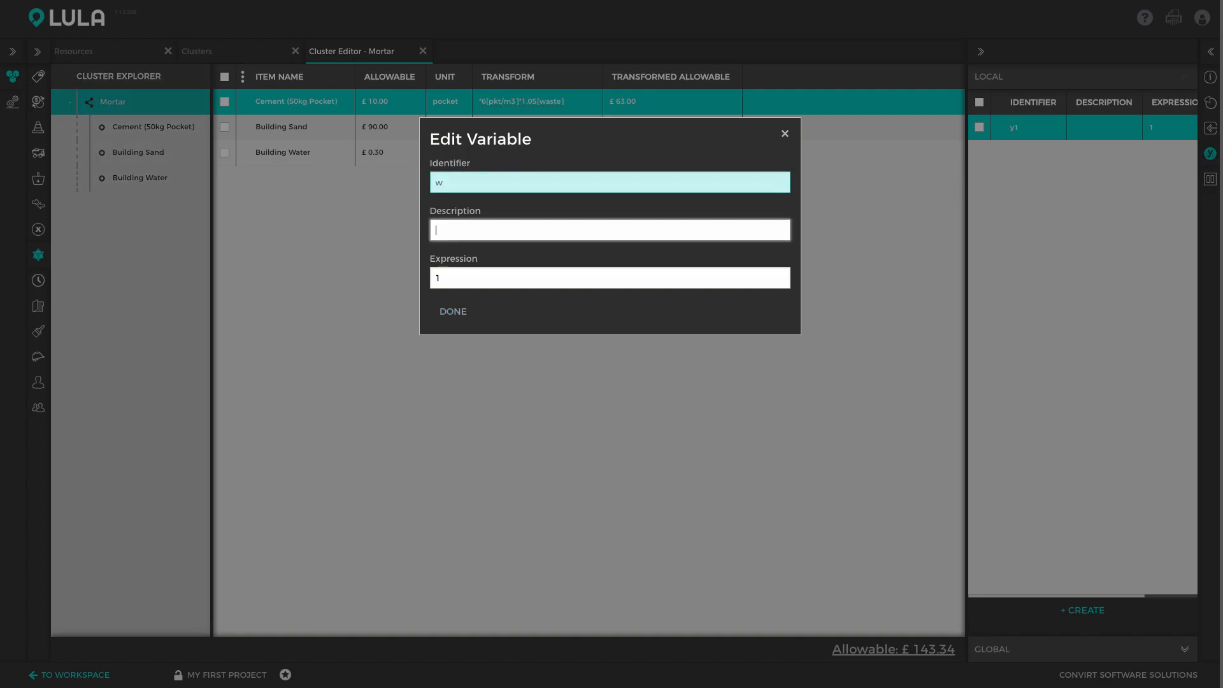
pyautogui.write('waste')
pyautogui.press('Tab')
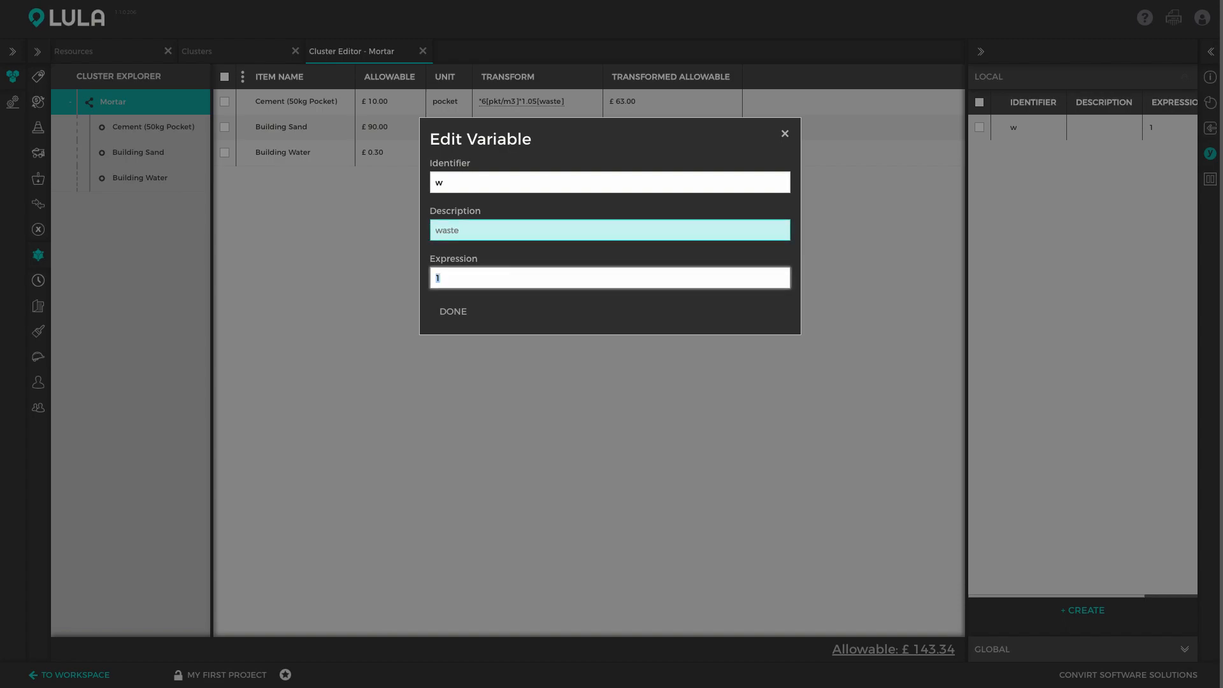
pyautogui.write('1.05')
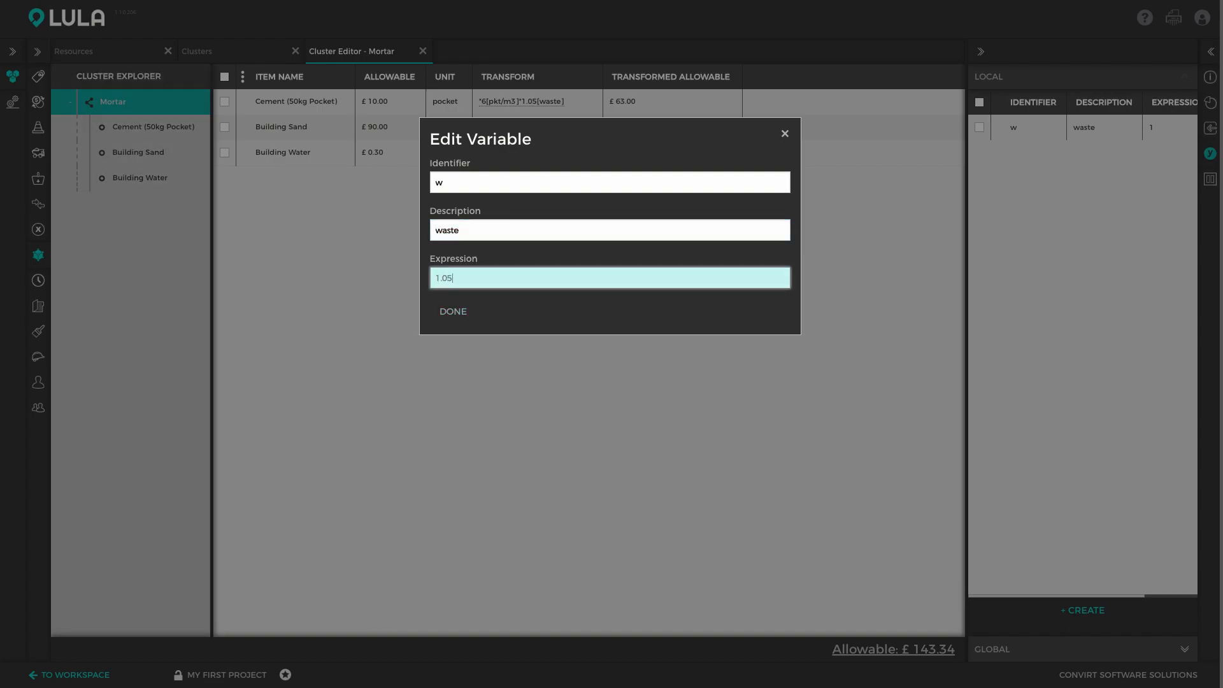
pyautogui.click(462, 312)
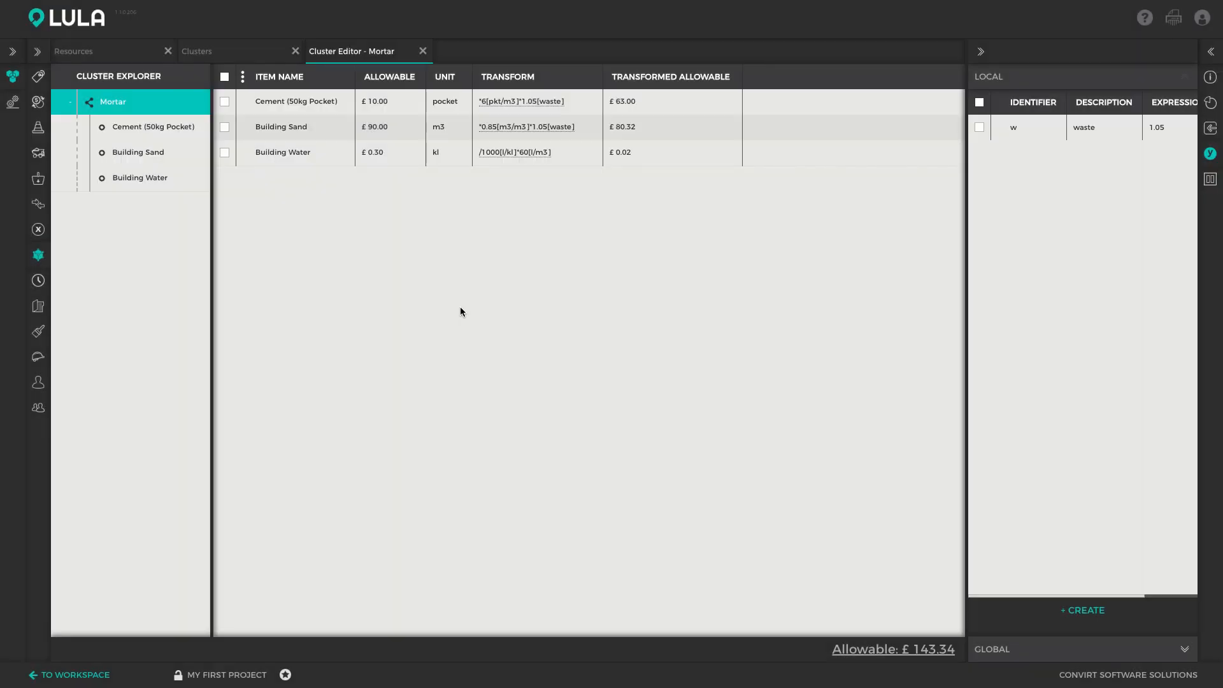
# Replace the 1.05 waste factor in the Cement (50kg Pocket) transform with the variable {w}, giving *6[pkt/m3]*{w}[waste]
pyautogui.click(543, 102)
pyautogui.click(527, 100)
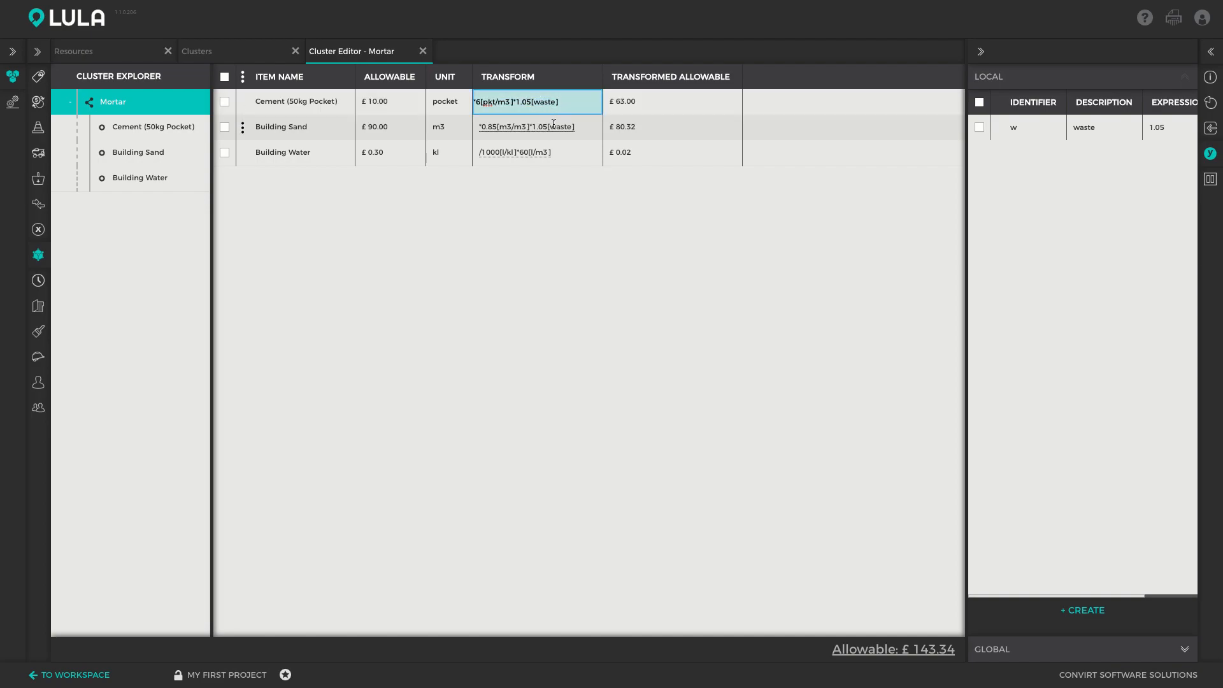
pyautogui.press('BackSpace')
pyautogui.press('BackSpace')
pyautogui.press('BackSpace')
pyautogui.press('BackSpace')
pyautogui.write('(w)')
# Change the Building Sand transform to *0.85[m3/m3]*{w}[waste] and close the Mortar cluster editor
pyautogui.click(537, 127)
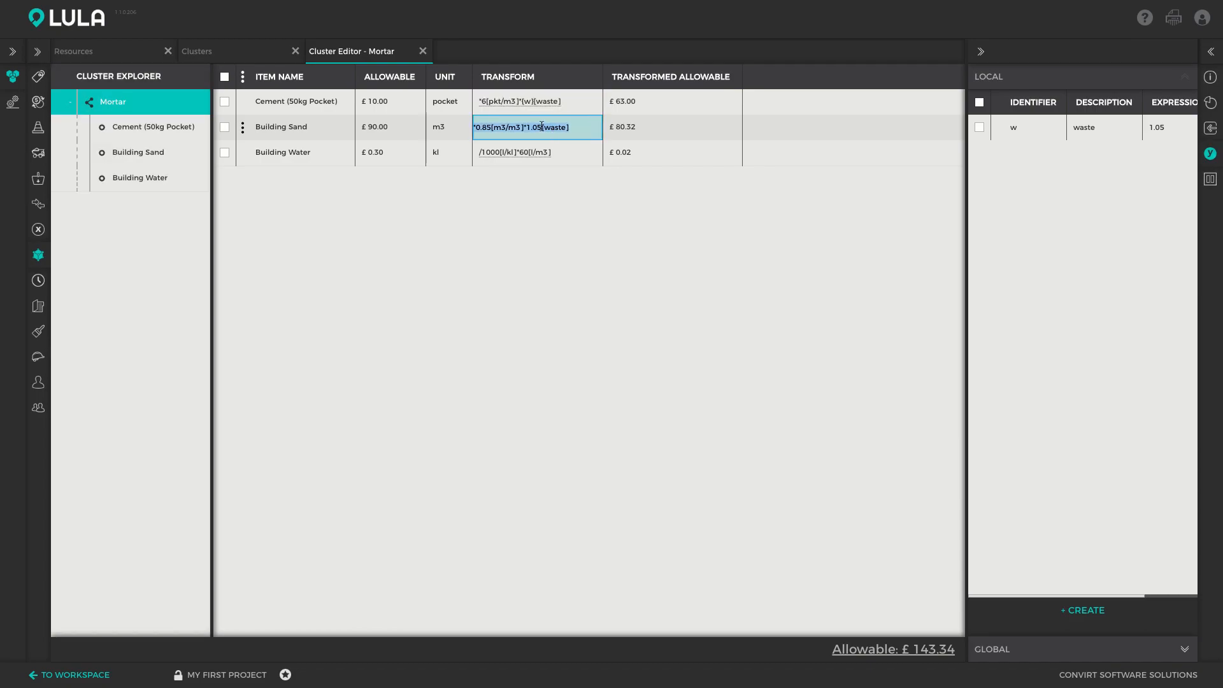
pyautogui.click(542, 127)
pyautogui.press('BackSpace')
pyautogui.press('BackSpace')
pyautogui.press('BackSpace')
pyautogui.press('BackSpace')
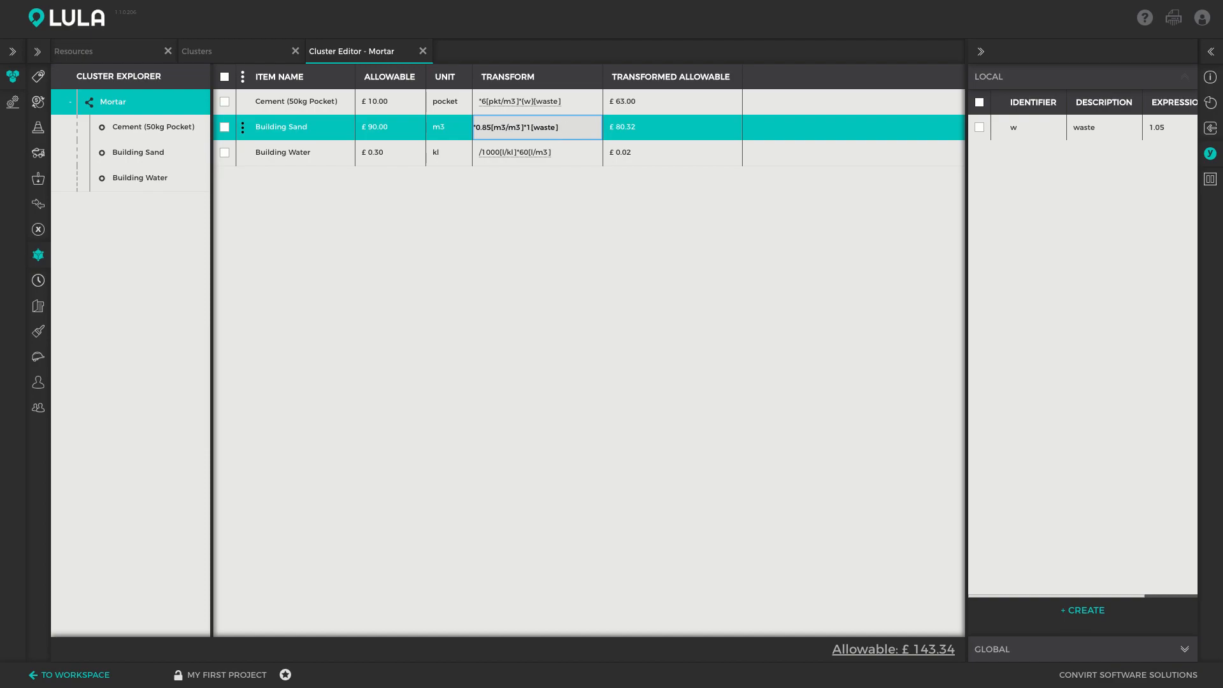
pyautogui.write('{w}')
pyautogui.press('Return')
pyautogui.click(591, 102)
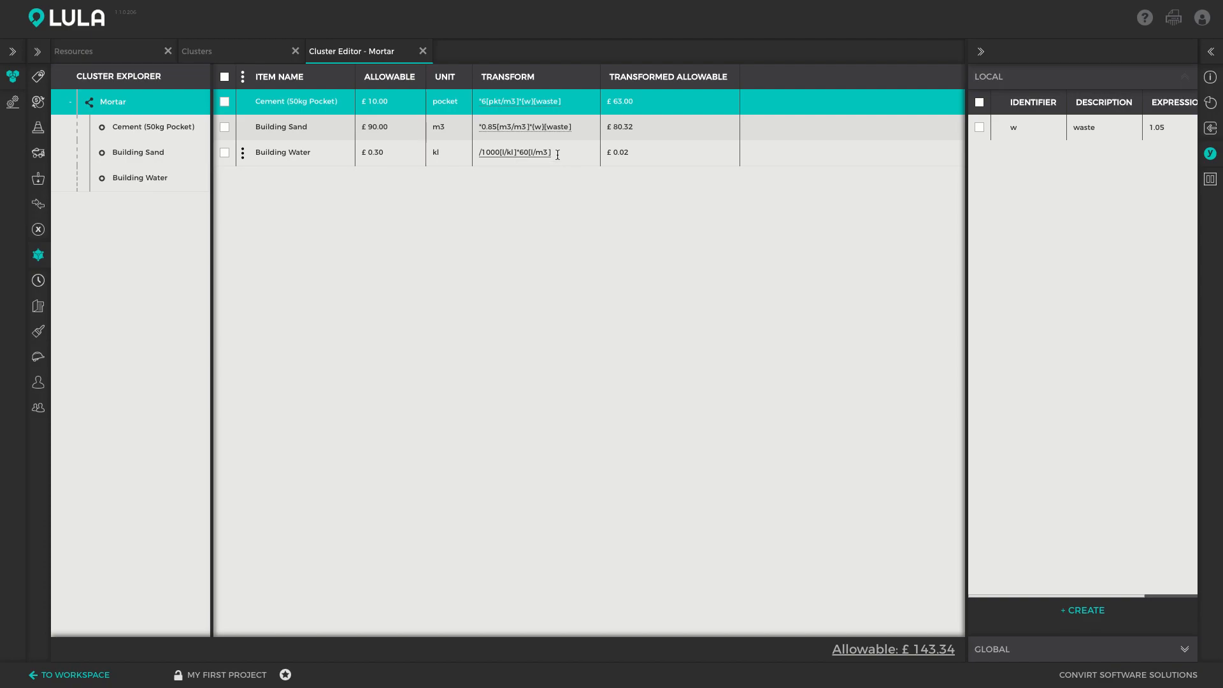
pyautogui.click(423, 51)
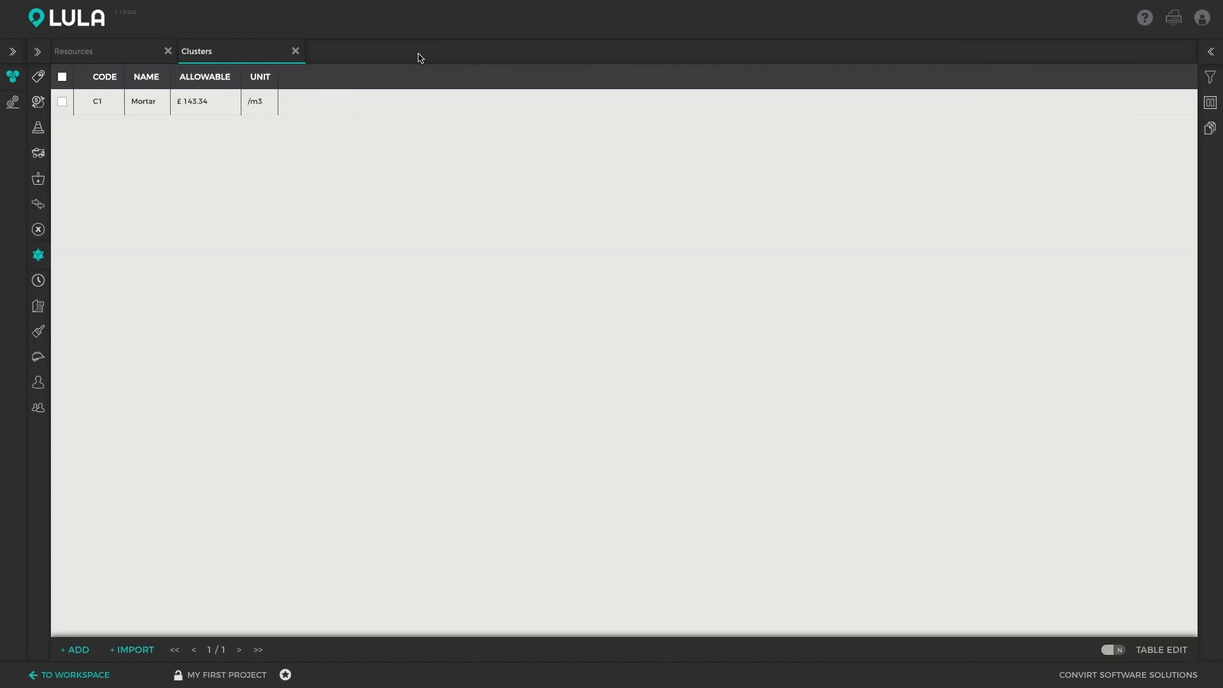